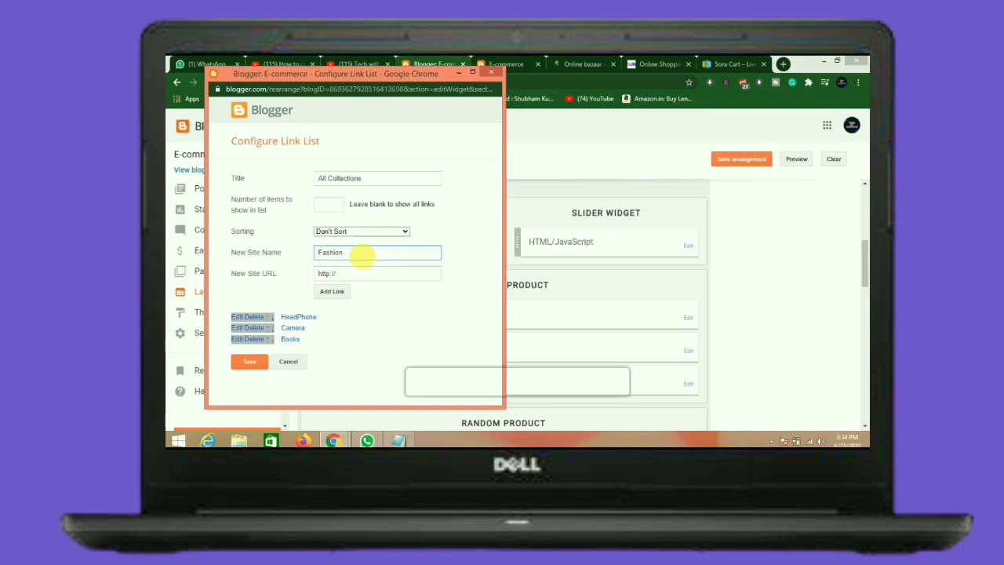
# Add the Fashion link to the All Collections link list, place it below HeadPhone, and save the list
pyautogui.click(334, 293)
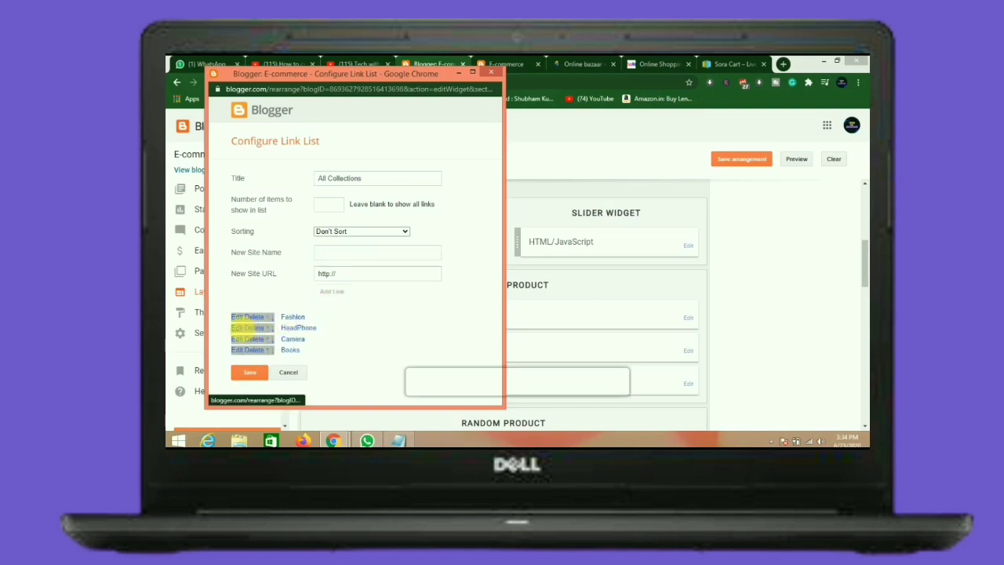
pyautogui.click(270, 332)
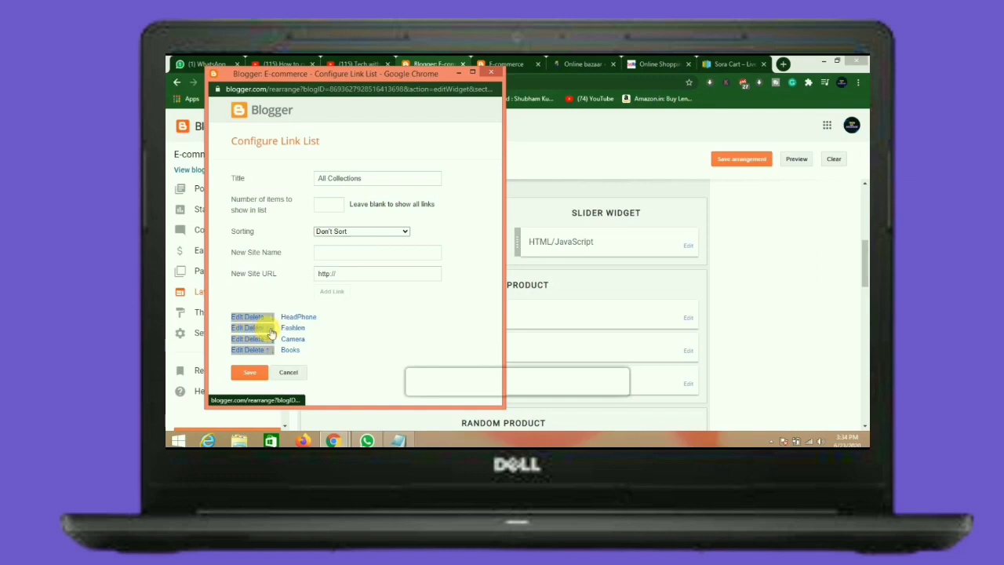
pyautogui.click(246, 373)
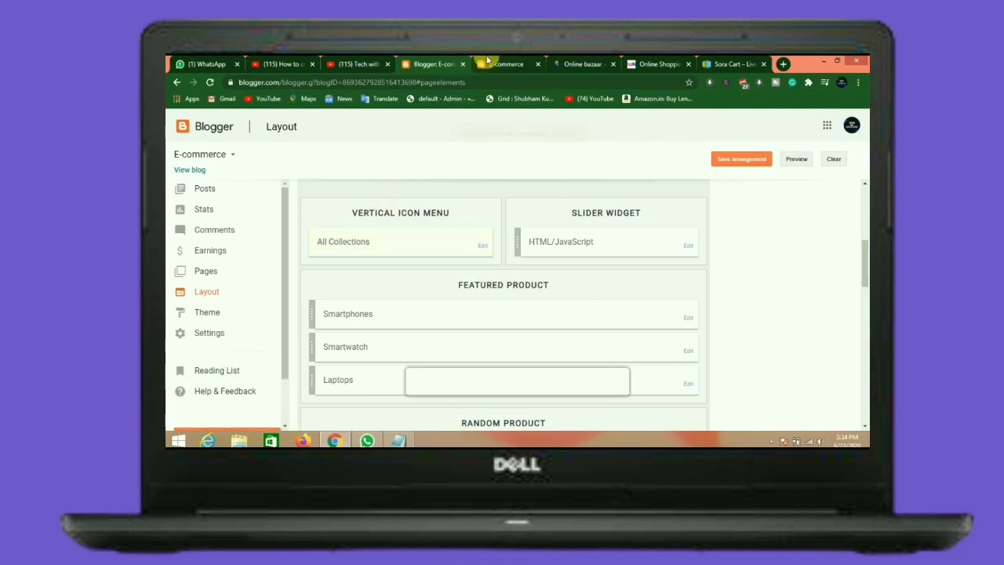
# Examine the All Collections menu and the empty slider area beside it on the live E-commerce blog
pyautogui.click(487, 62)
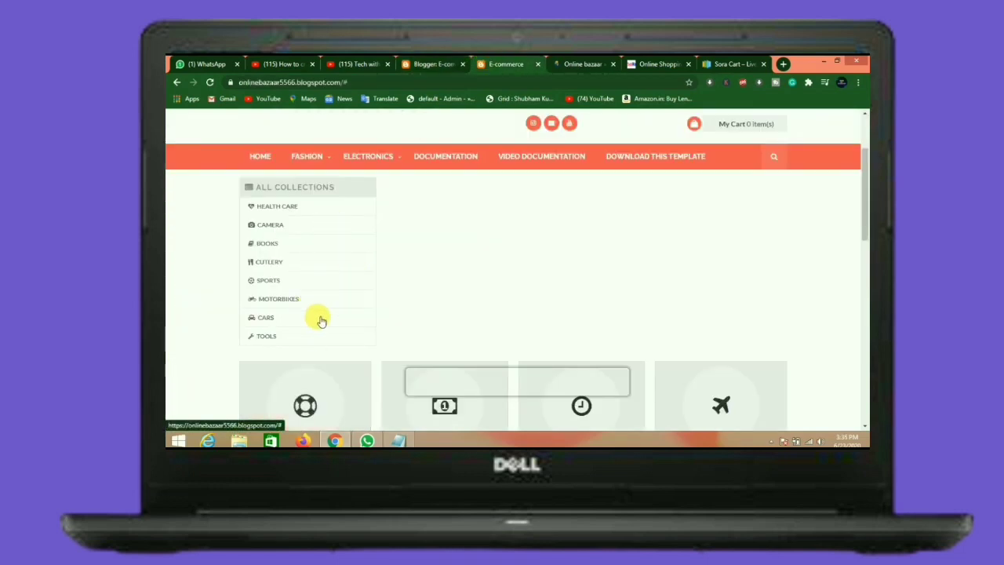
pyautogui.click(432, 62)
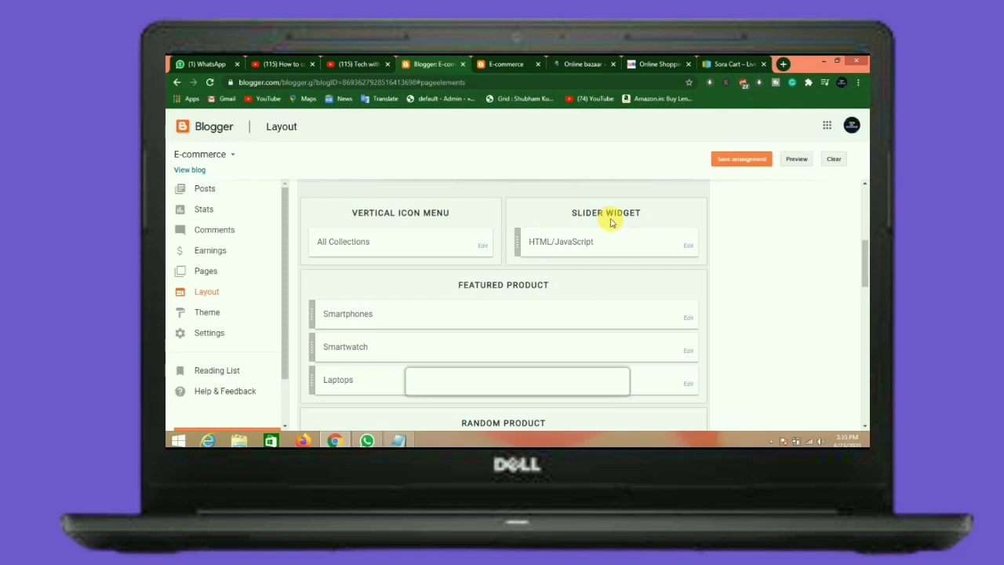
pyautogui.click(502, 64)
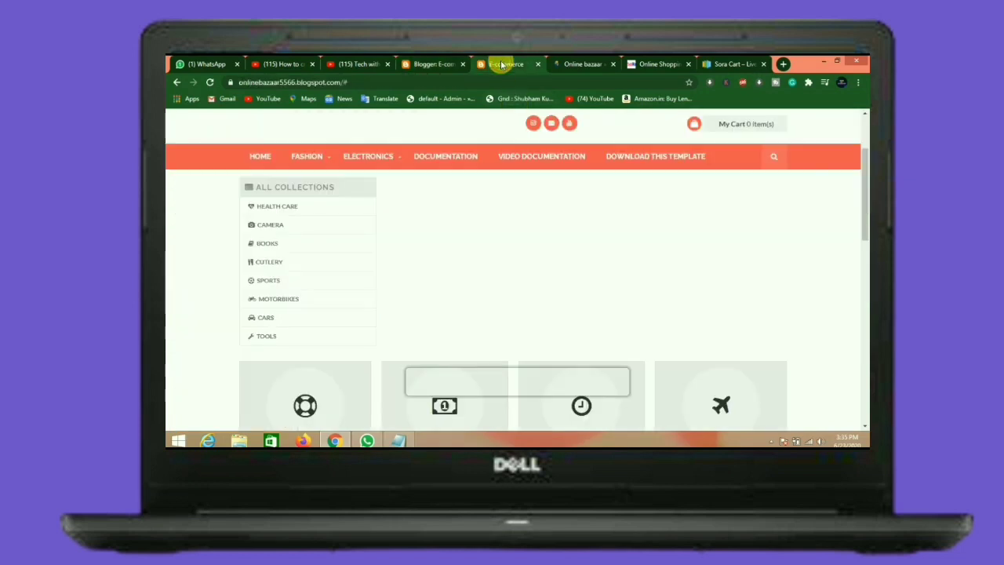
# Browse through the product slider on the Sora Cart live demo
pyautogui.click(718, 63)
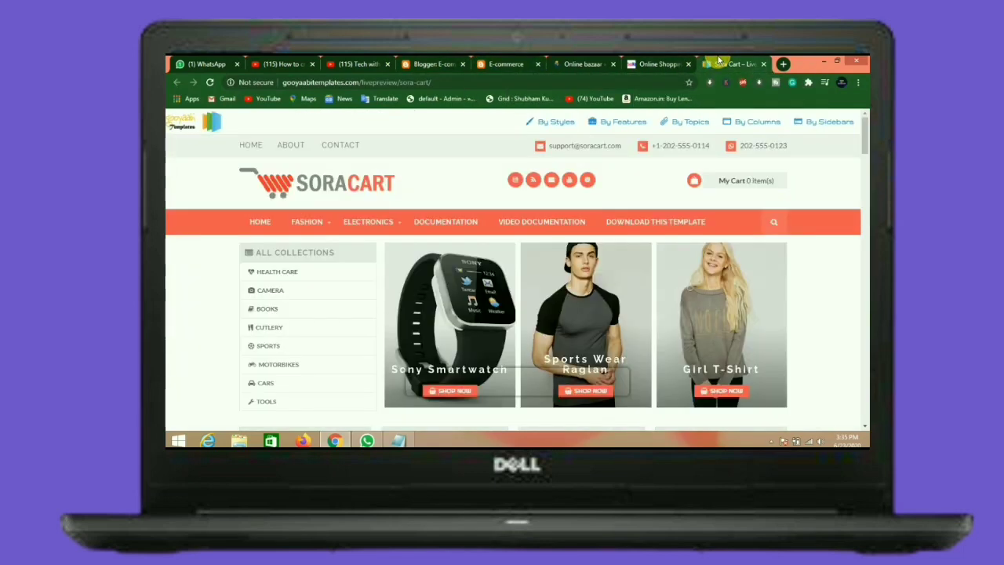
pyautogui.moveTo(778, 275)
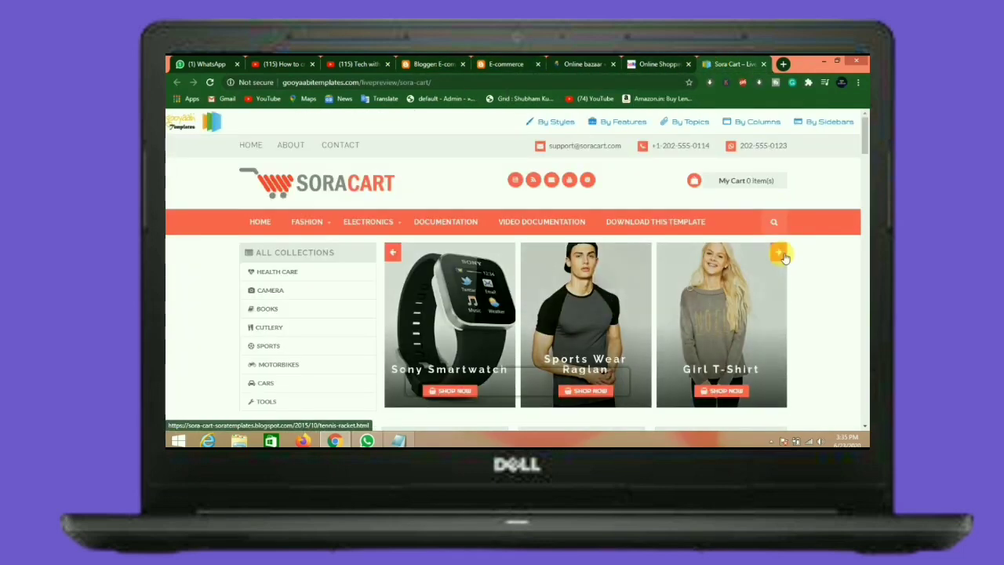
pyautogui.click(782, 255)
pyautogui.click(781, 255)
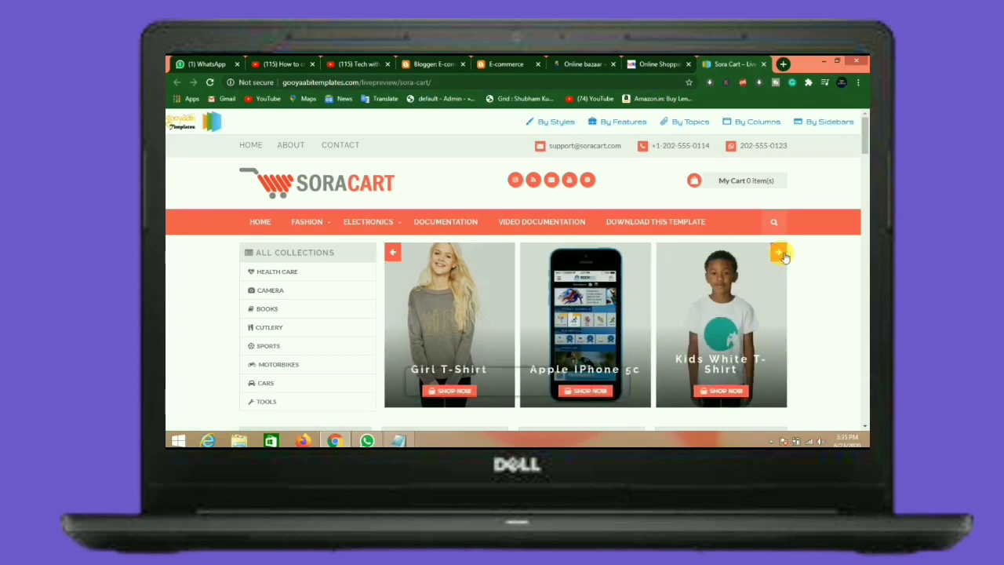
pyautogui.click(782, 255)
pyautogui.click(781, 255)
pyautogui.click(781, 255)
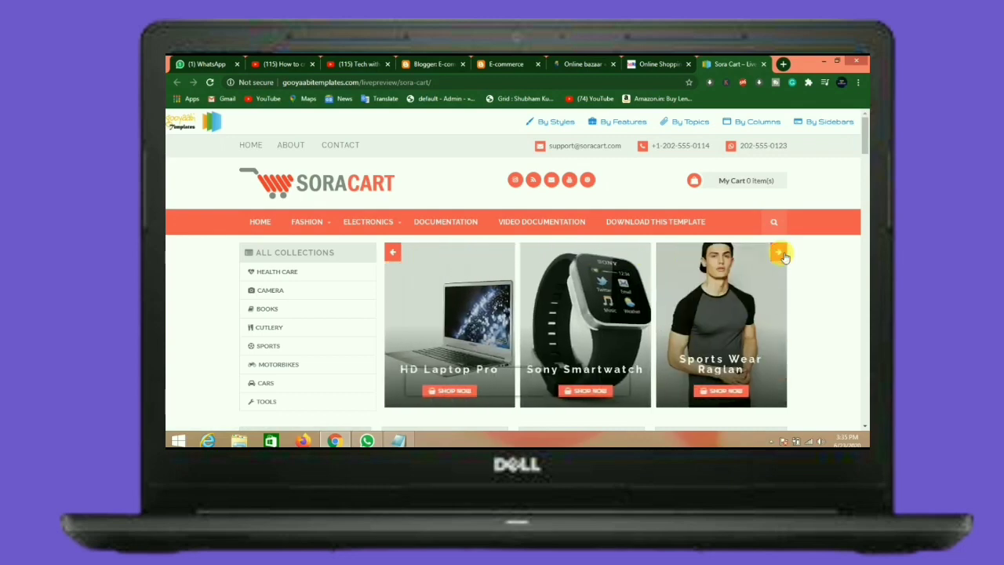
# Review the post count in the Slider Widget's HTML/JavaScript gadget in the Blogger layout and save the gadget
pyautogui.click(428, 63)
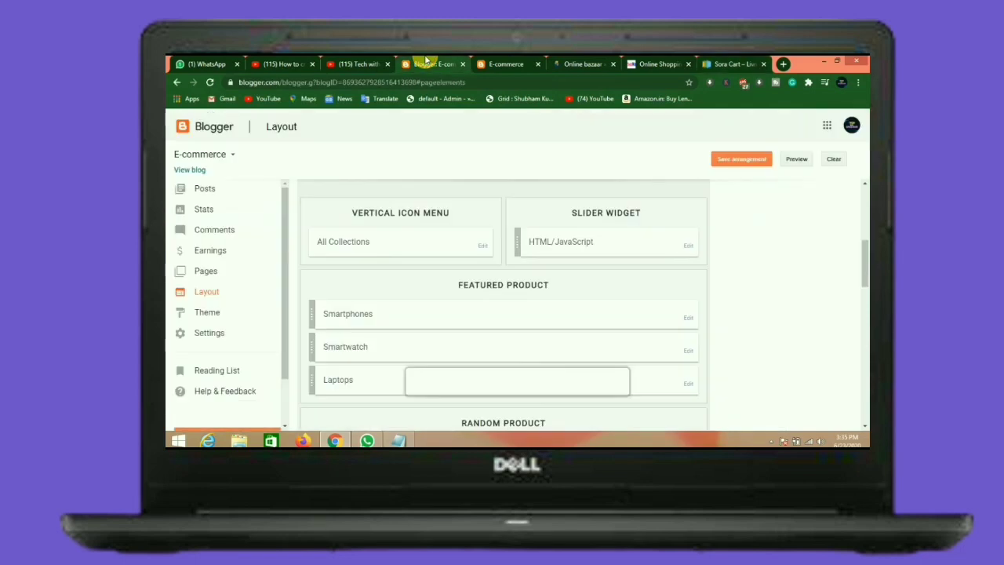
pyautogui.click(690, 247)
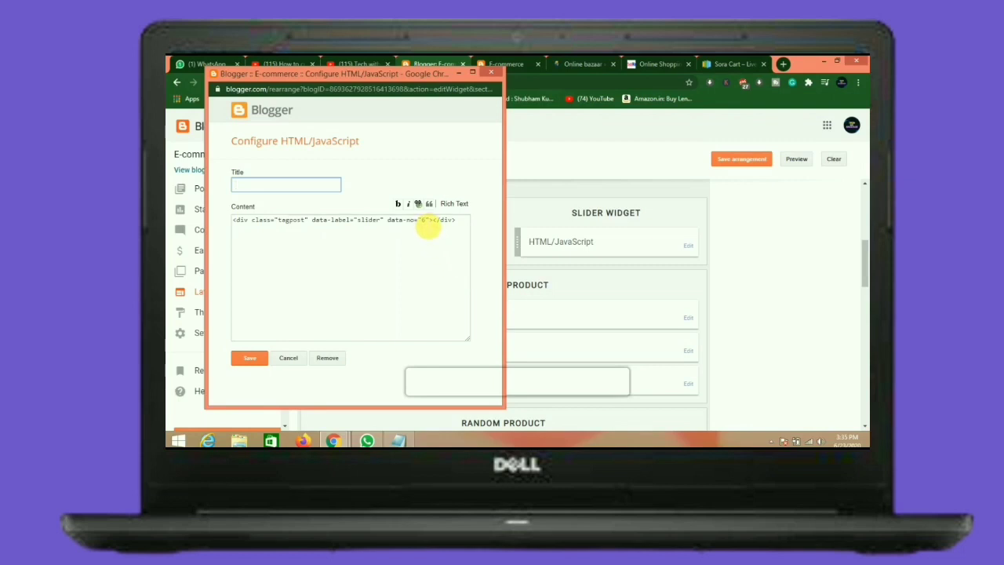
pyautogui.click(424, 221)
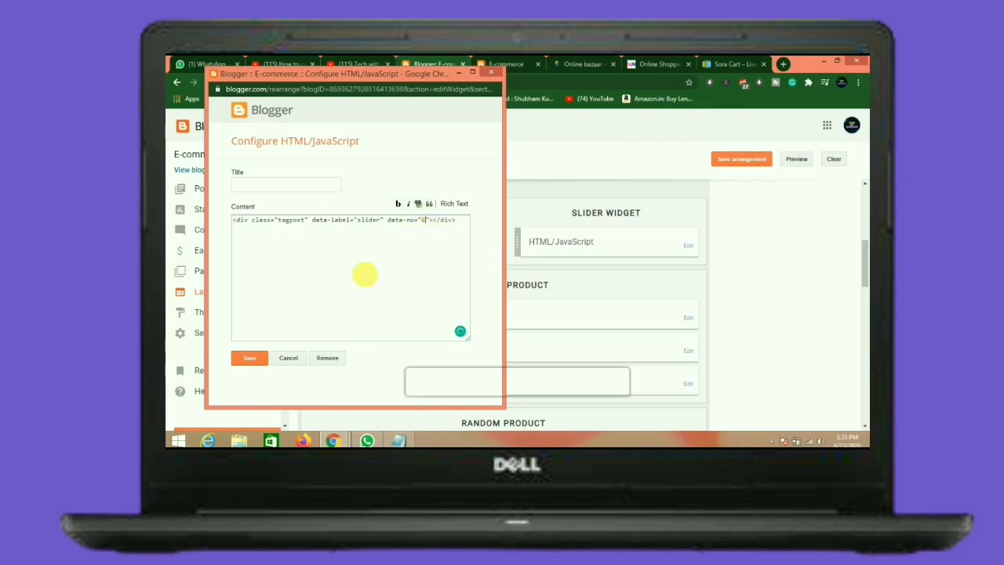
pyautogui.click(263, 359)
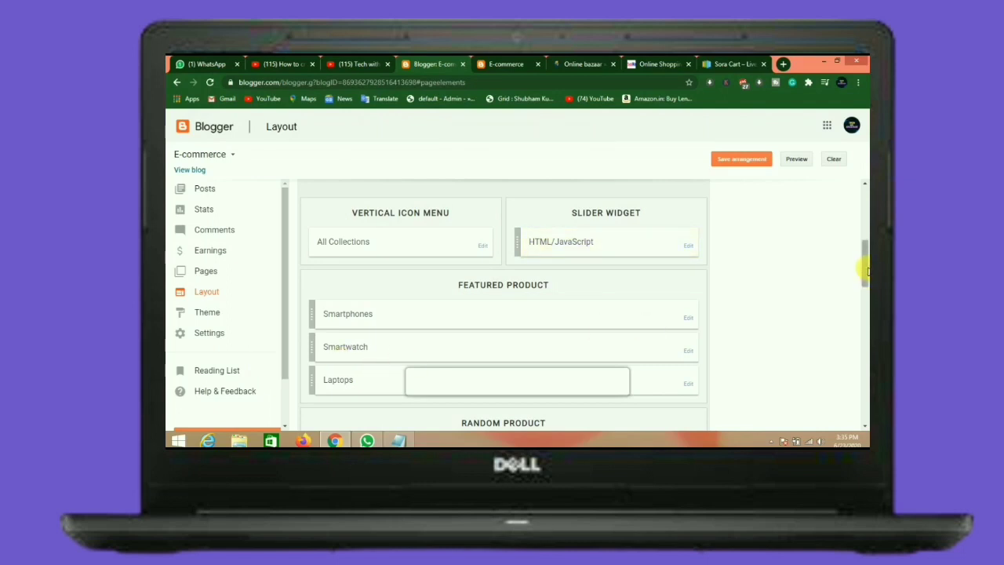
# Check the Featured Product section's Smartphones gadget against the Sora Cart demo's Smartphones section and save the gadget
pyautogui.moveTo(863, 264); pyautogui.dragTo(865, 286)
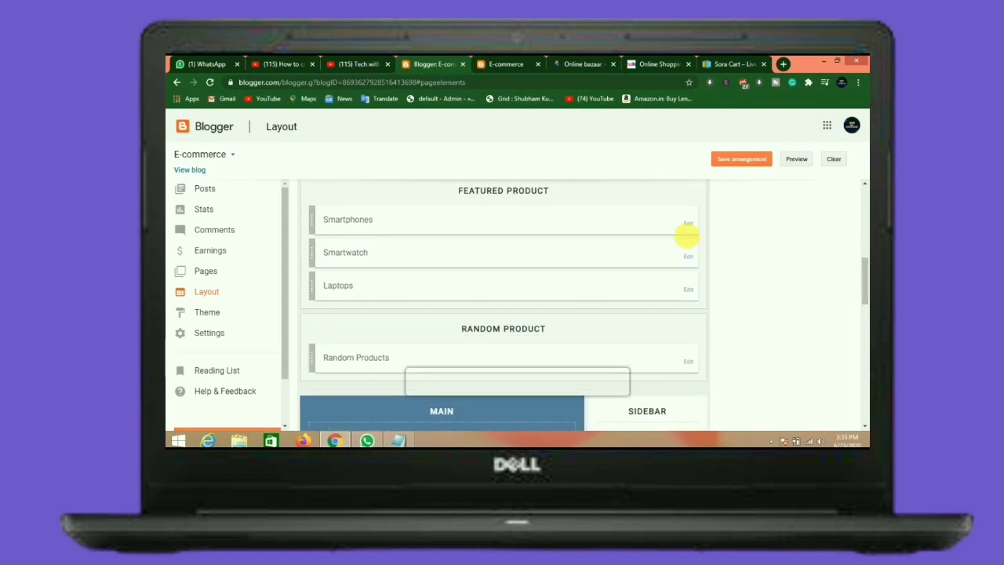
pyautogui.click(689, 225)
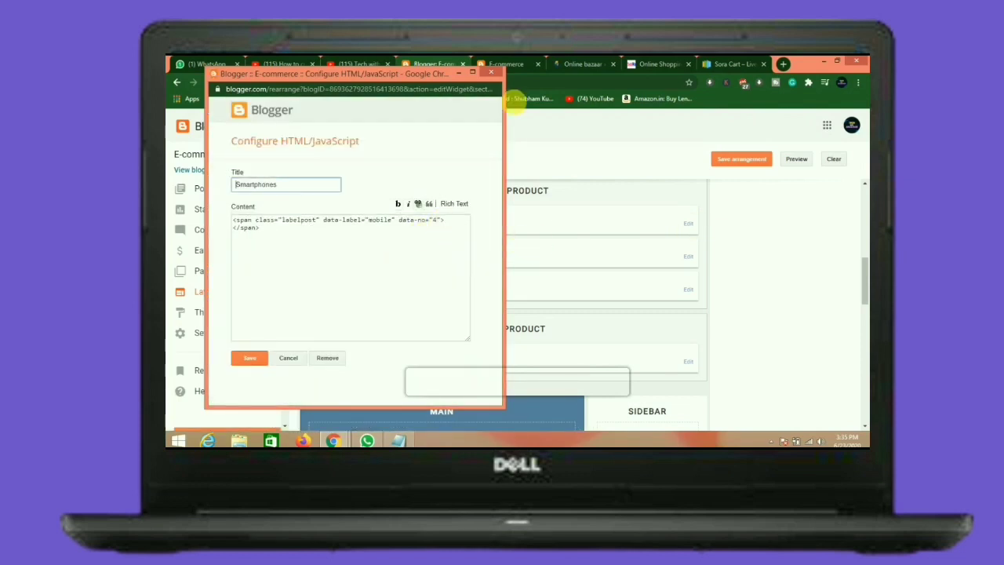
pyautogui.click(729, 61)
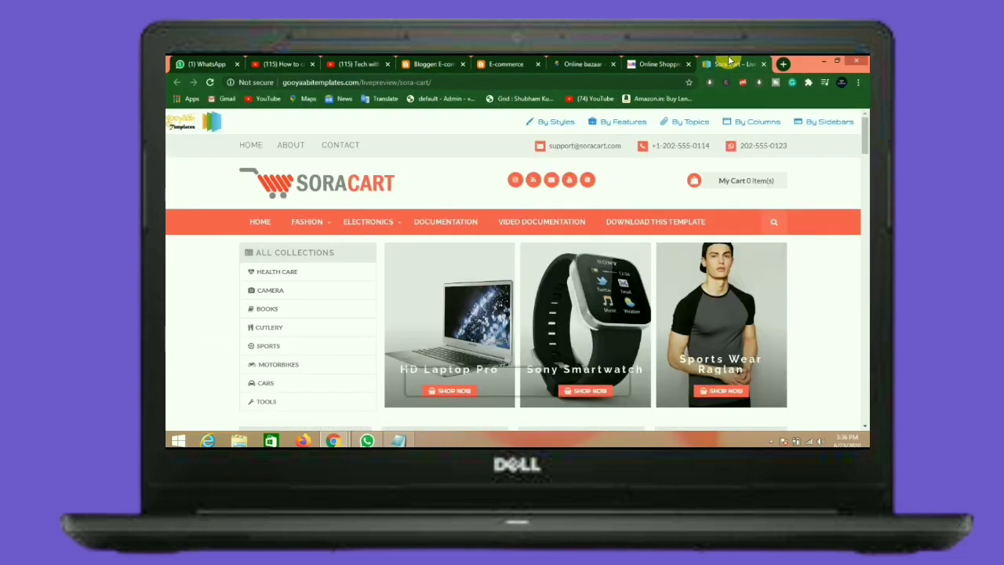
pyautogui.moveTo(866, 139); pyautogui.dragTo(860, 193)
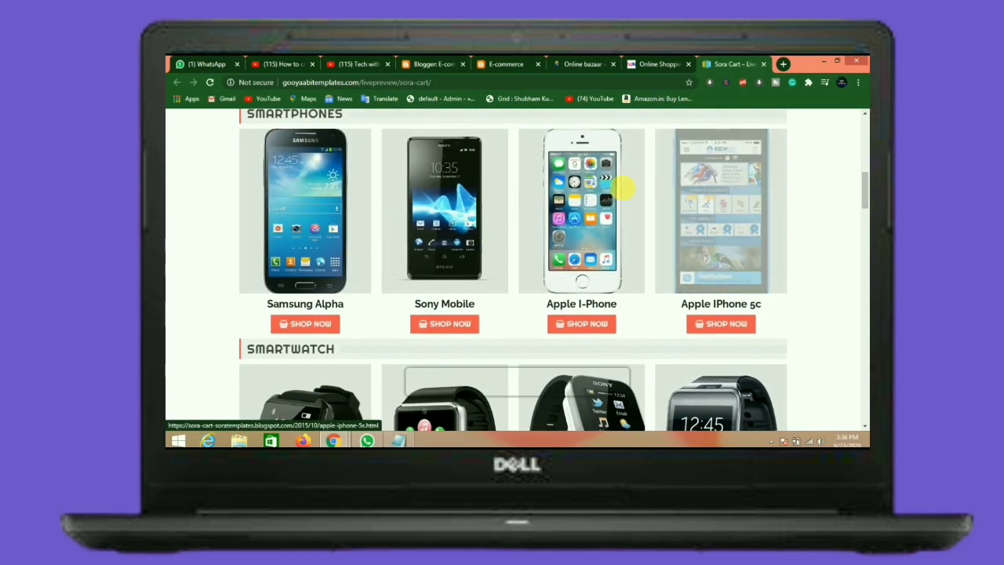
pyautogui.click(480, 60)
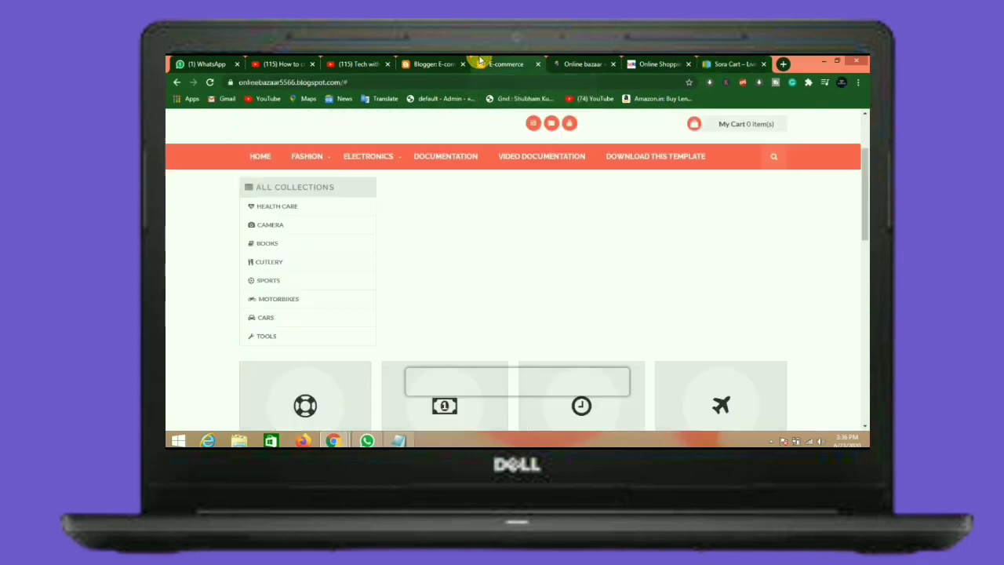
pyautogui.click(439, 61)
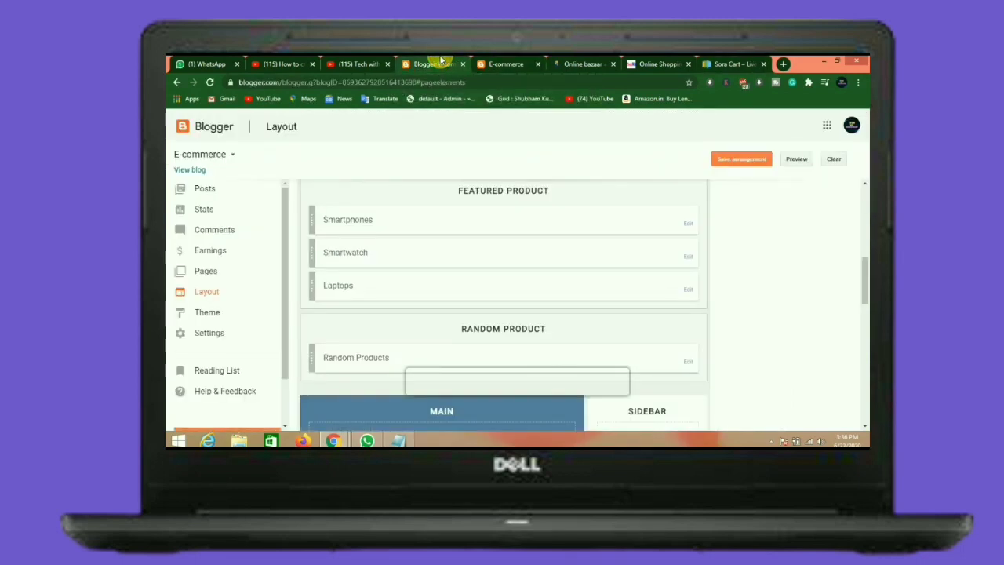
pyautogui.moveTo(334, 440)
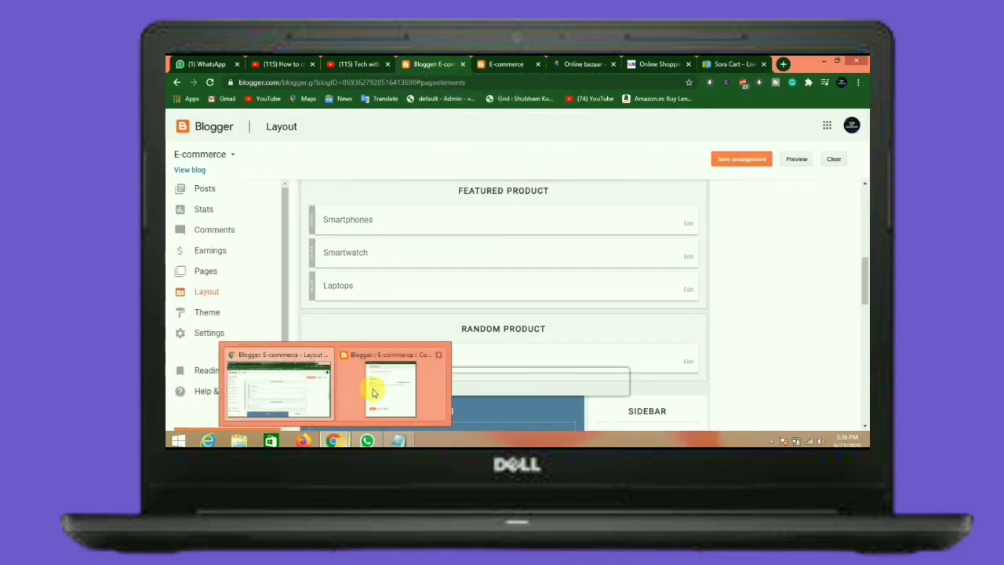
pyautogui.click(373, 392)
pyautogui.click(244, 359)
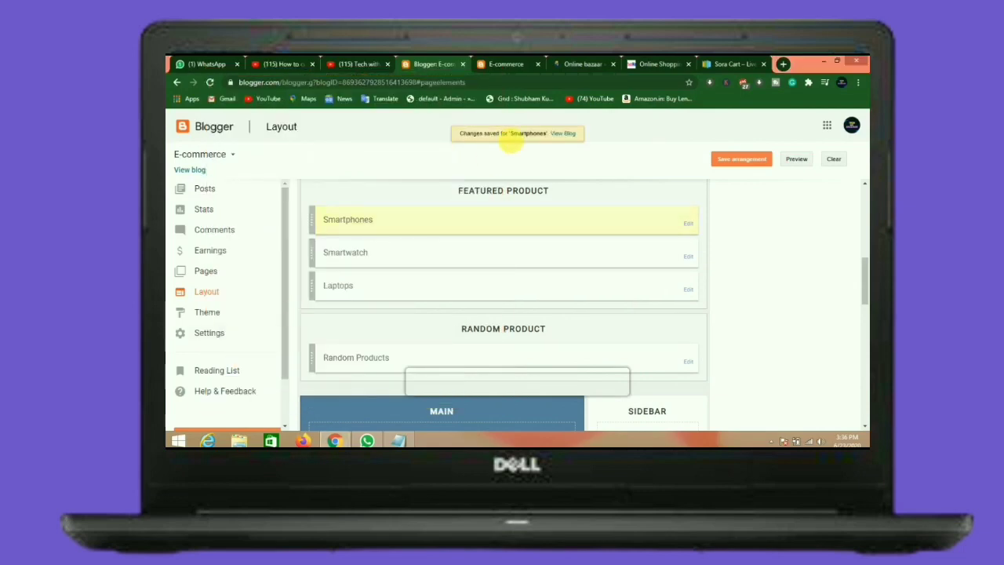
# Examine the Smartphones and Smartwatch product sections on the Sora Cart demo
pyautogui.click(718, 63)
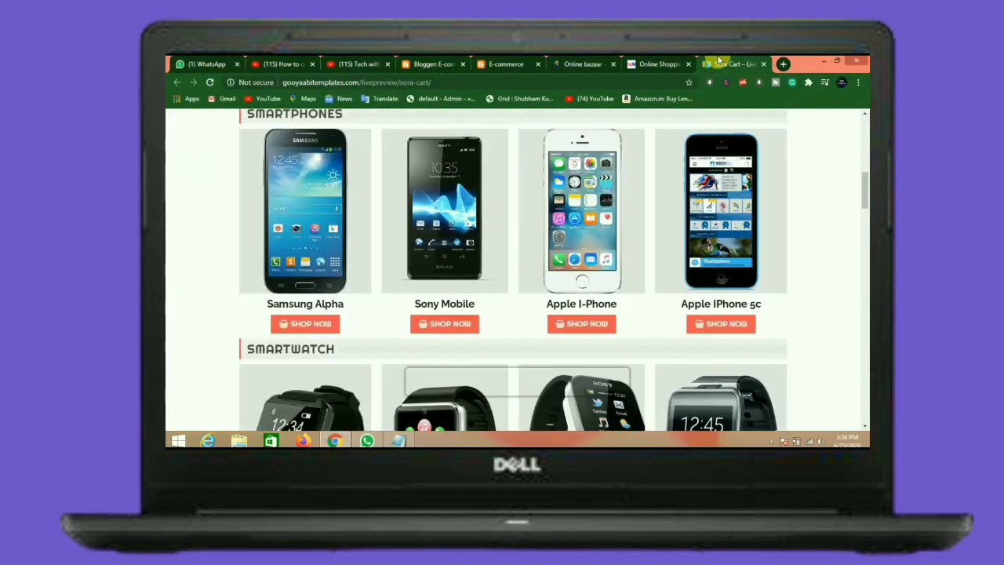
pyautogui.scroll(1, 864, 193)
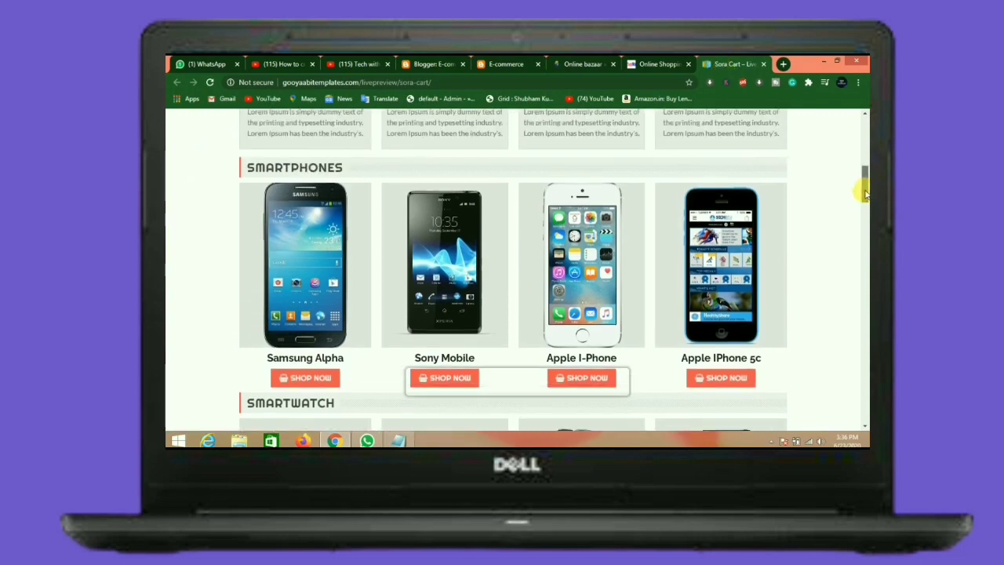
pyautogui.scroll(-3, 863, 196)
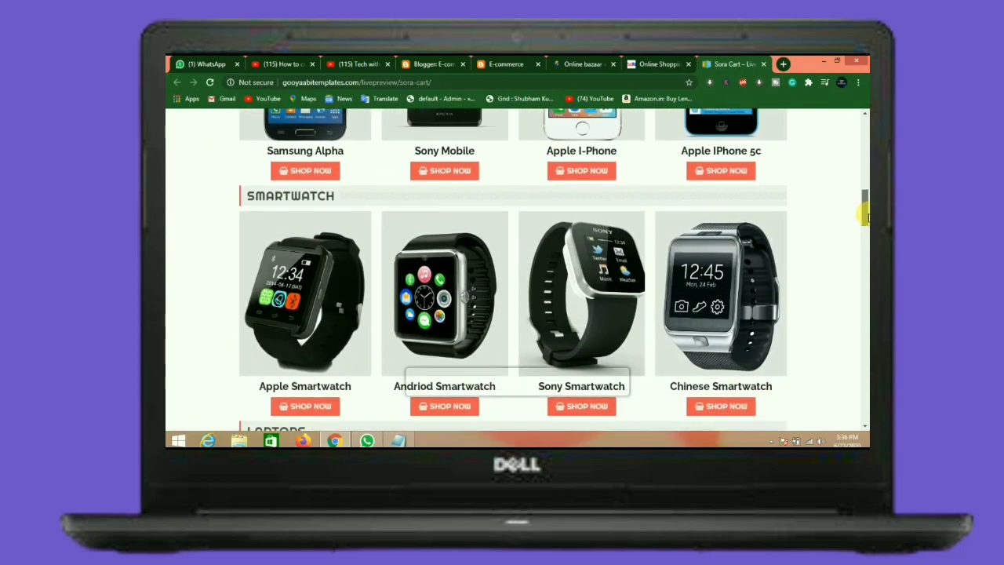
pyautogui.scroll(3, 863, 200)
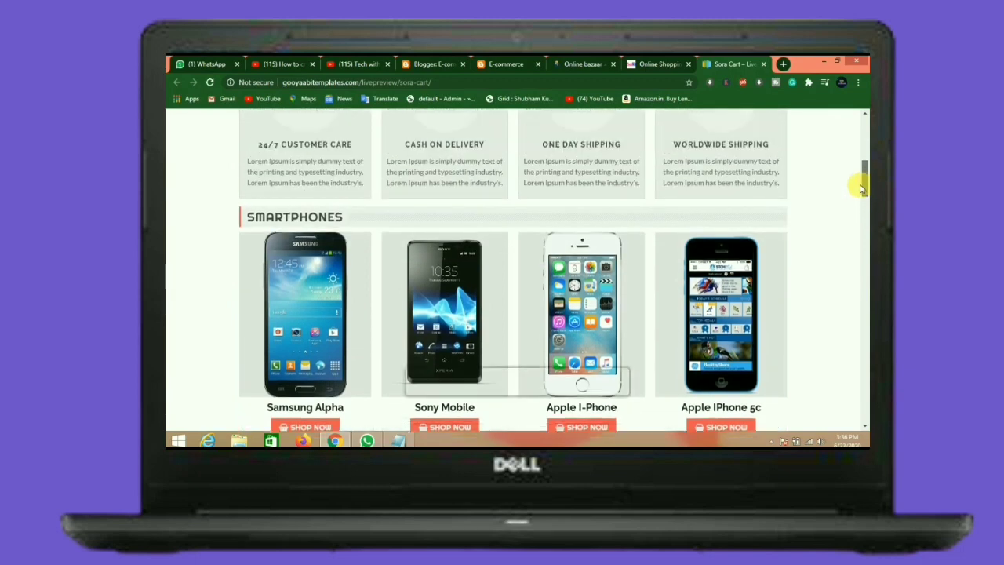
pyautogui.scroll(-2, 859, 188)
pyautogui.scroll(-1, 864, 208)
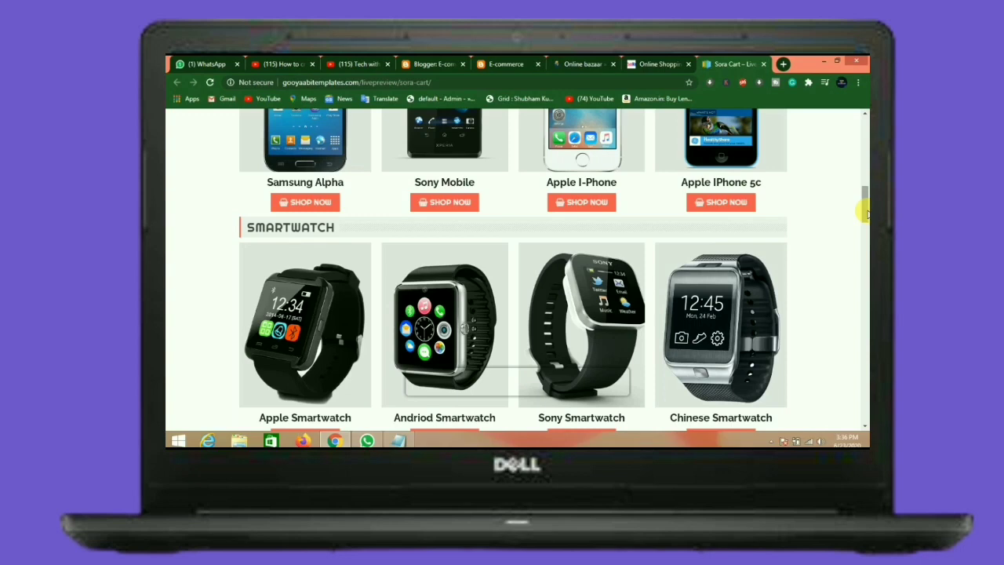
# Shorten the data-label value in the code of the Featured Product section's Smartwatch gadget and save the gadget
pyautogui.click(434, 62)
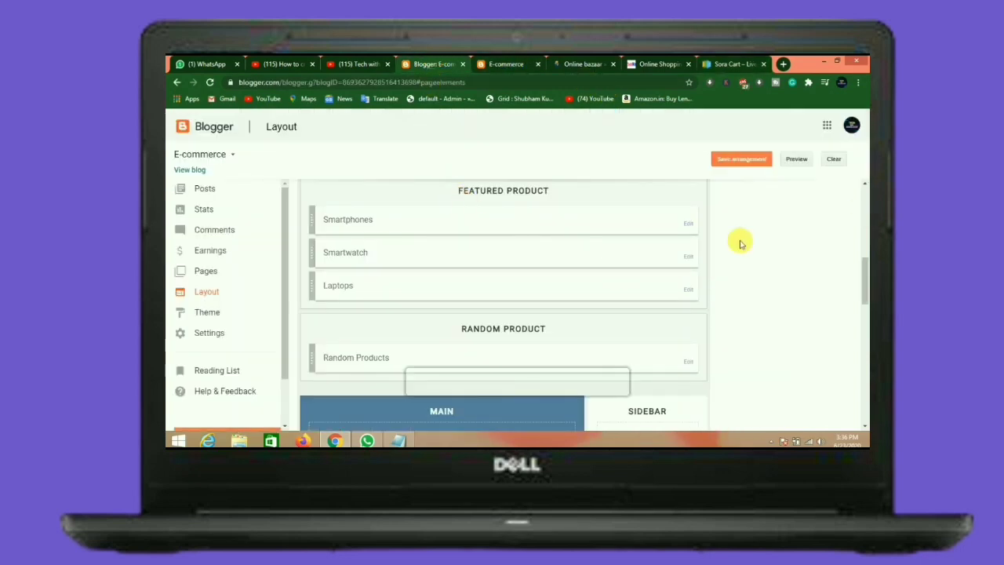
pyautogui.click(690, 257)
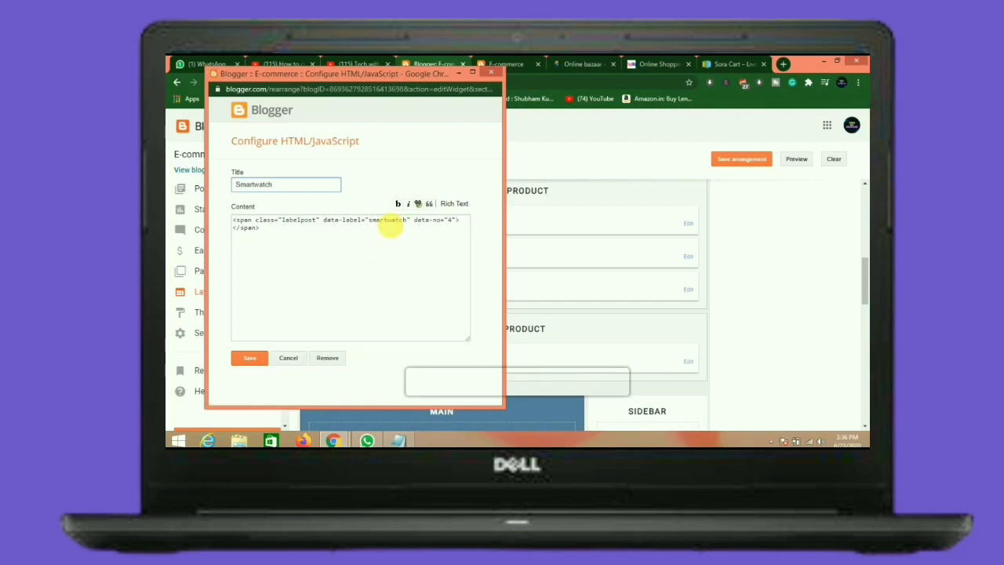
pyautogui.click(389, 223)
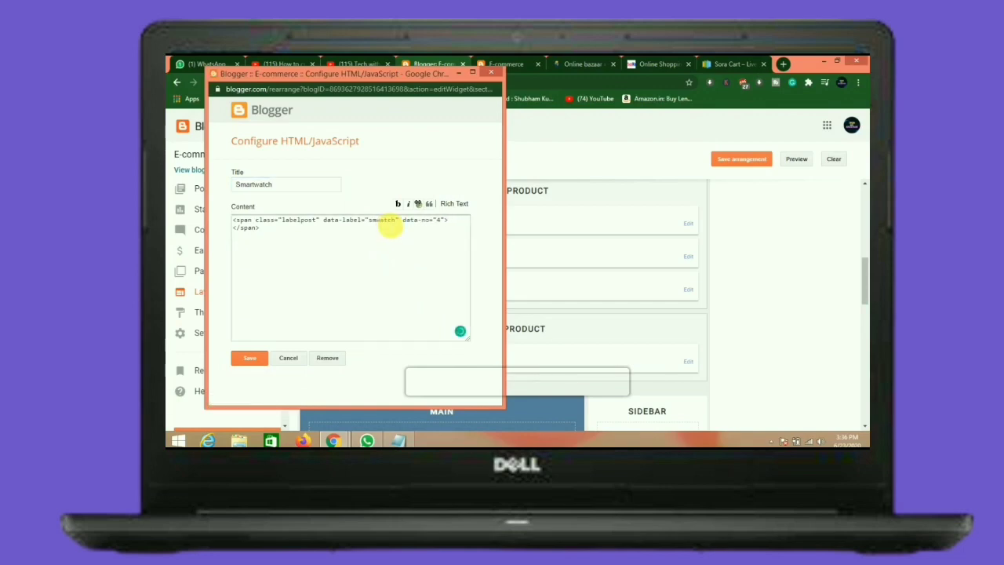
pyautogui.press('BackSpace')
pyautogui.press('BackSpace')
pyautogui.press('End')
pyautogui.press('Delete')
pyautogui.click(251, 359)
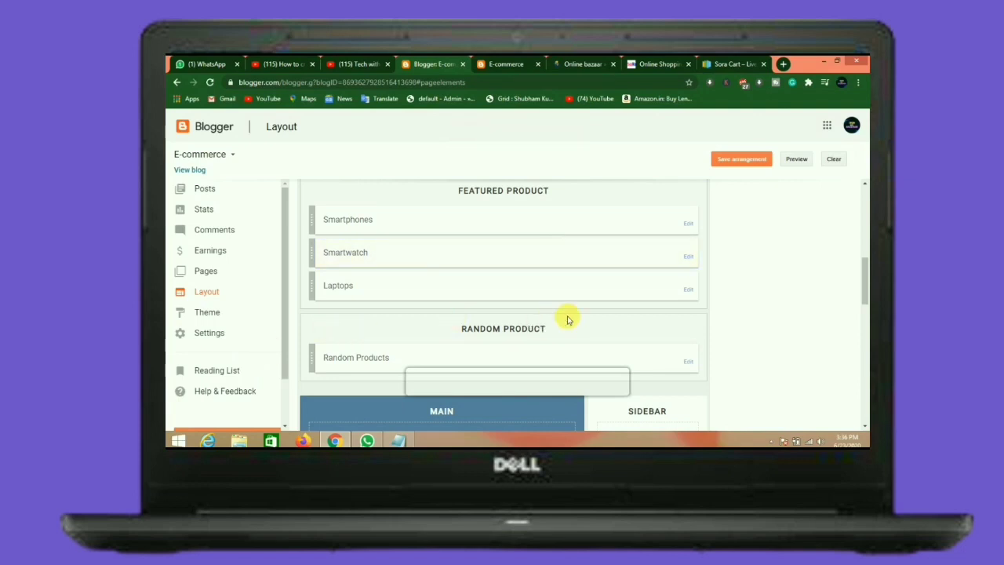
# Examine the Random Products section on the Sora Cart demo and return to the Random Product area of the Blogger layout
pyautogui.moveTo(863, 276); pyautogui.dragTo(864, 291)
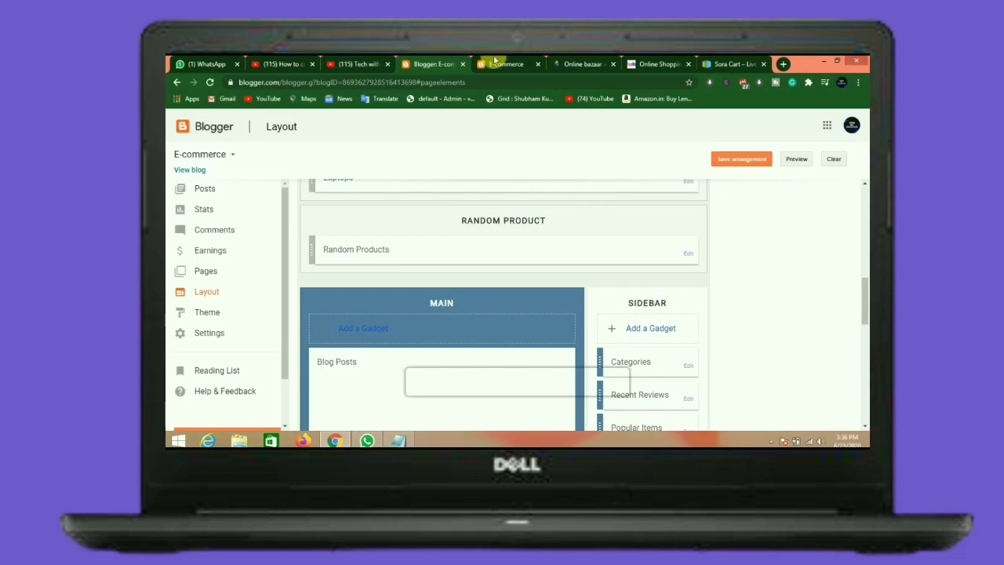
pyautogui.click(723, 64)
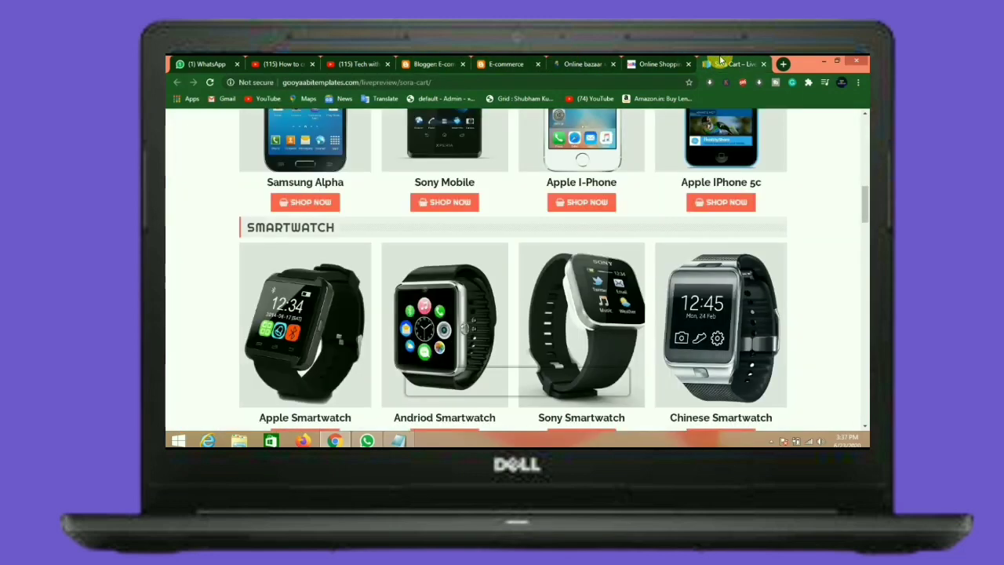
pyautogui.moveTo(862, 209); pyautogui.dragTo(862, 269)
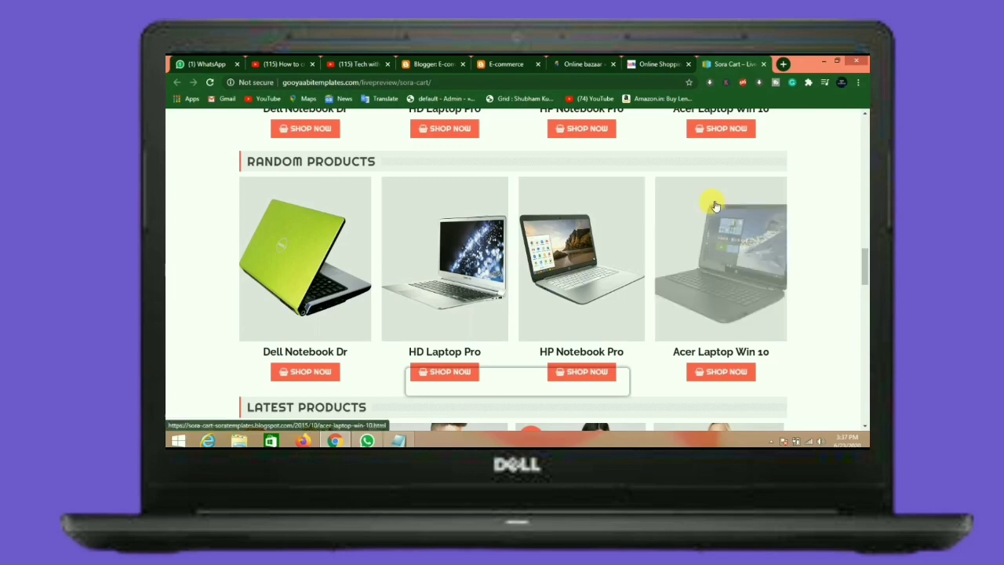
pyautogui.click(431, 63)
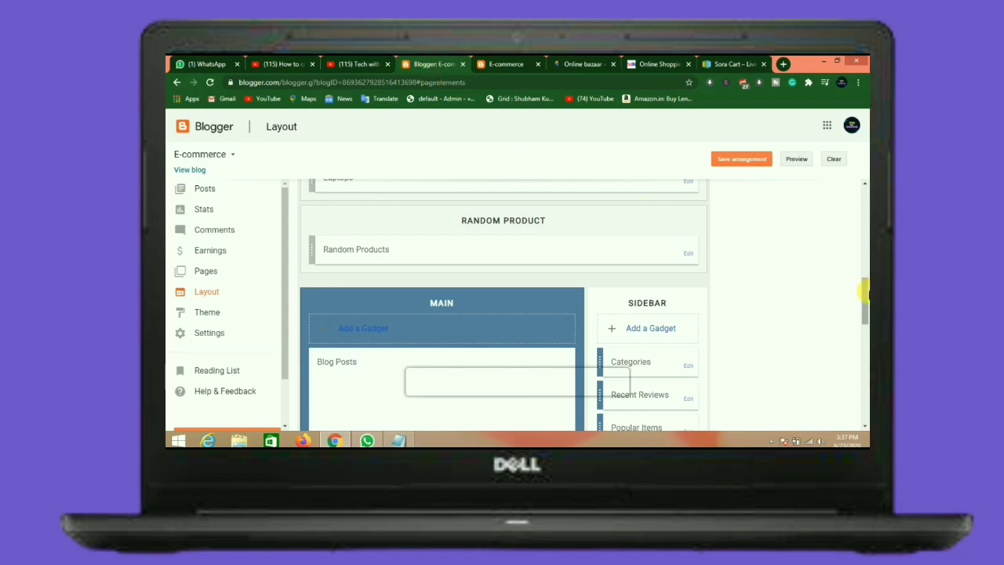
# Check the label settings of the sidebar's Categories gadget and save it with all labels sorted alphabetically as a list
pyautogui.moveTo(862, 292); pyautogui.dragTo(862, 318)
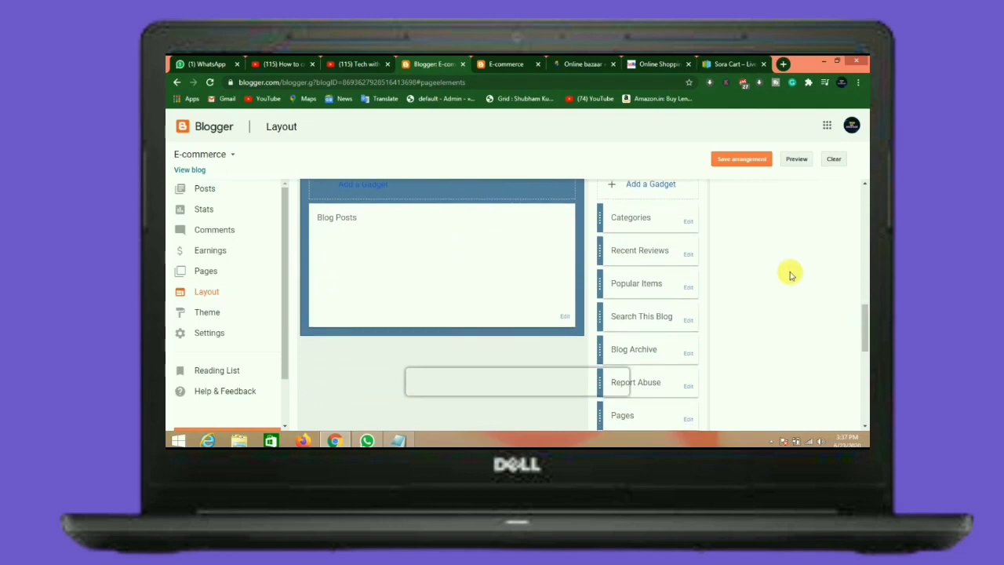
pyautogui.click(688, 221)
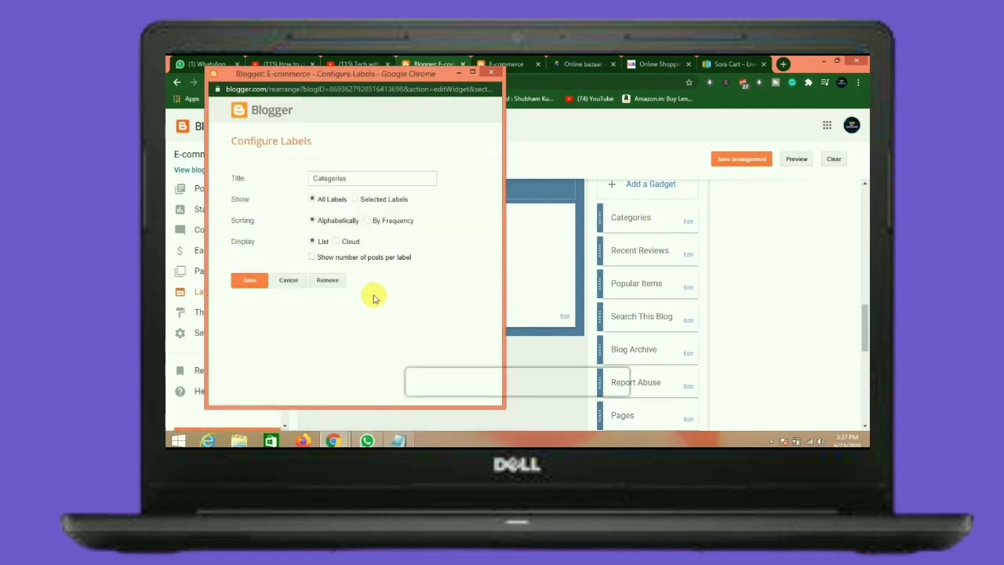
pyautogui.click(244, 286)
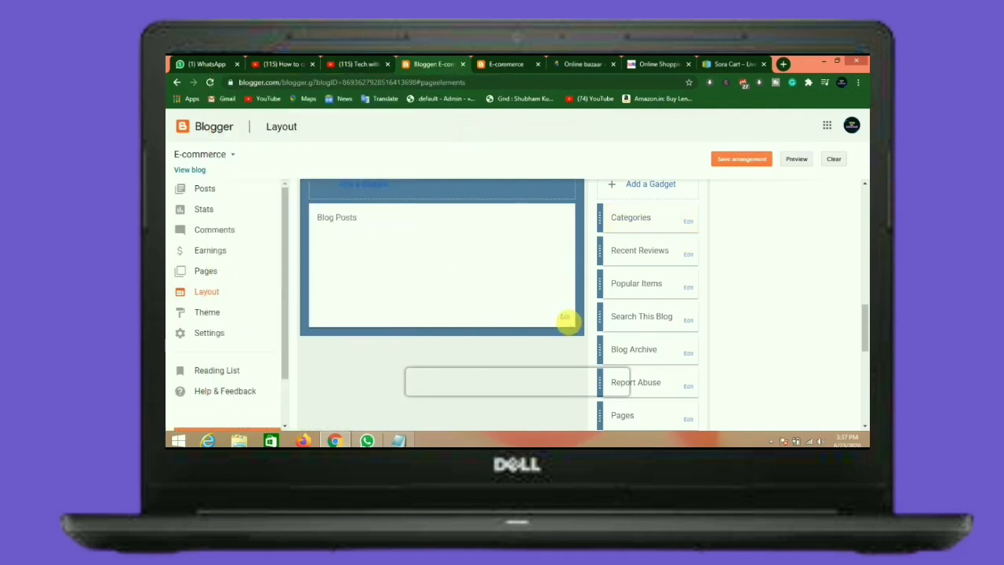
# Turn off the date, author and time options in the Main section's Blog Posts gadget and save it
pyautogui.click(566, 317)
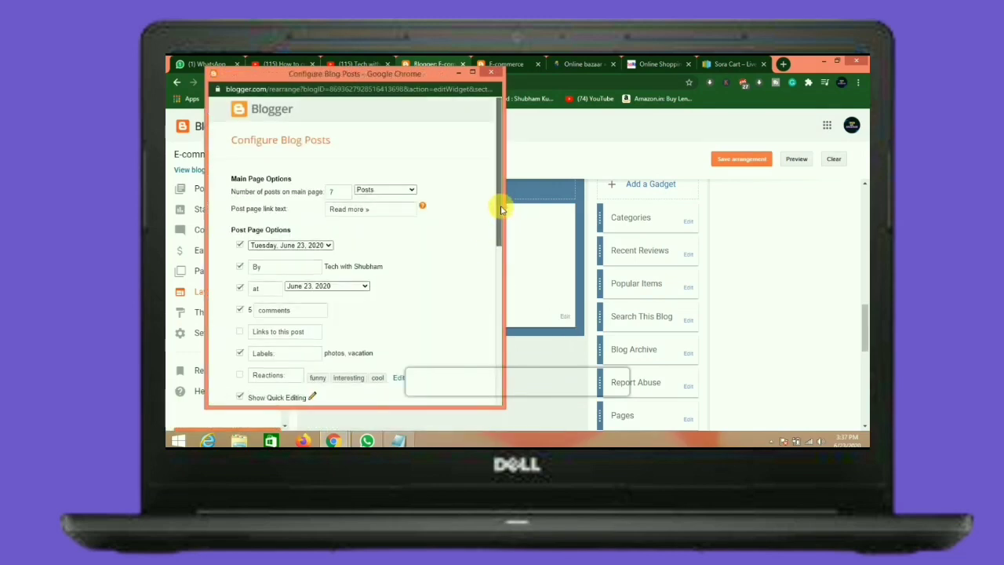
pyautogui.moveTo(500, 202); pyautogui.dragTo(506, 253)
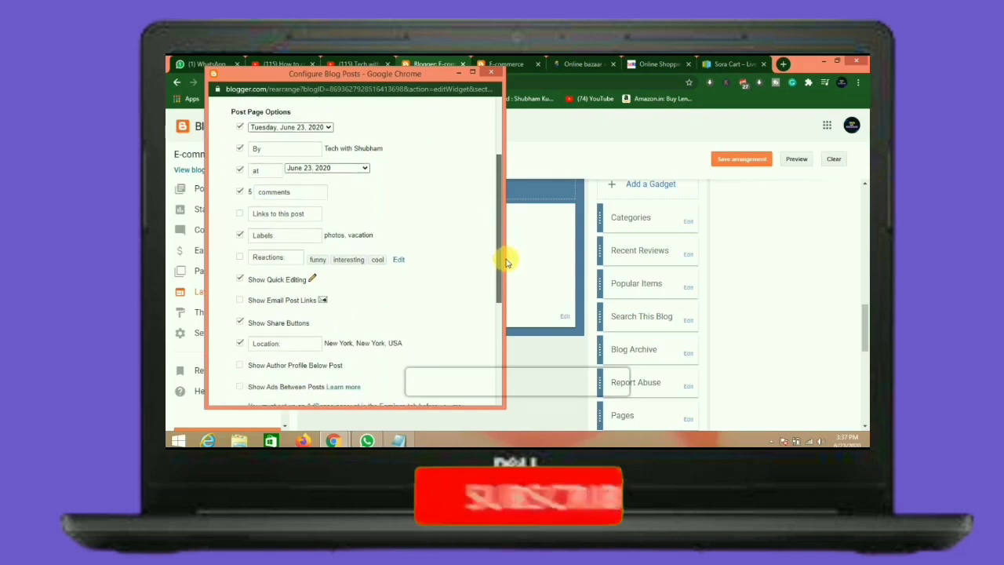
pyautogui.moveTo(506, 261); pyautogui.dragTo(493, 212)
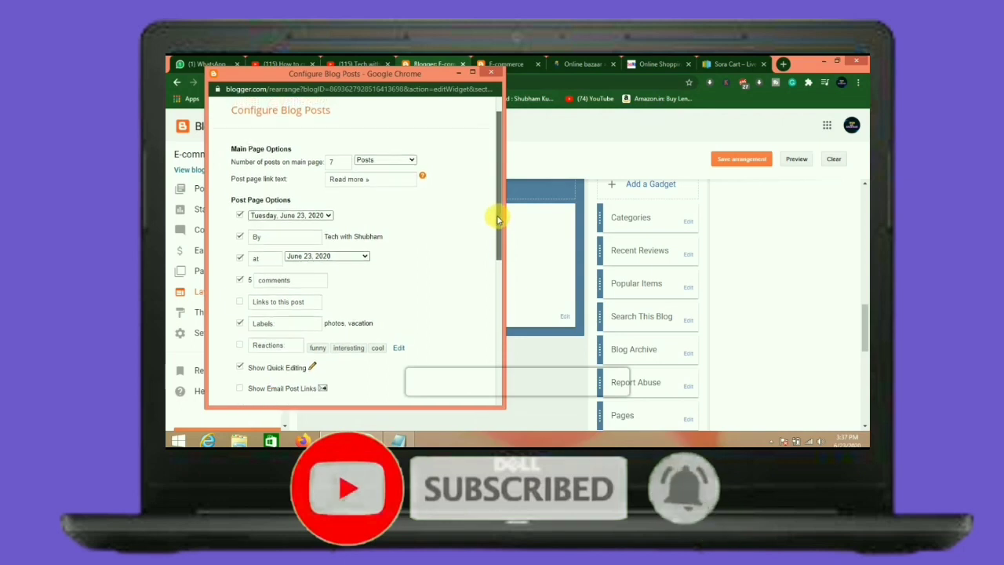
pyautogui.click(240, 215)
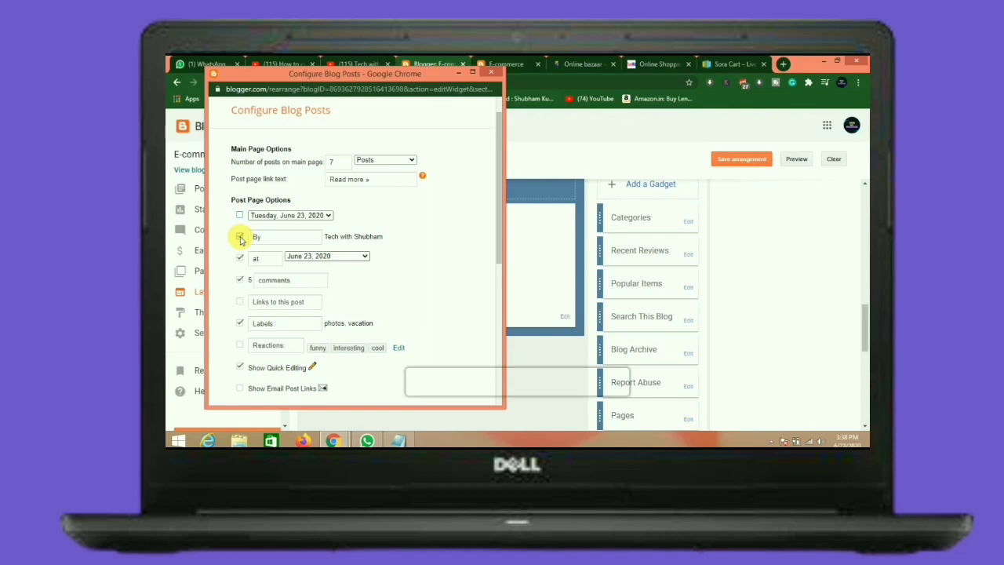
pyautogui.click(239, 237)
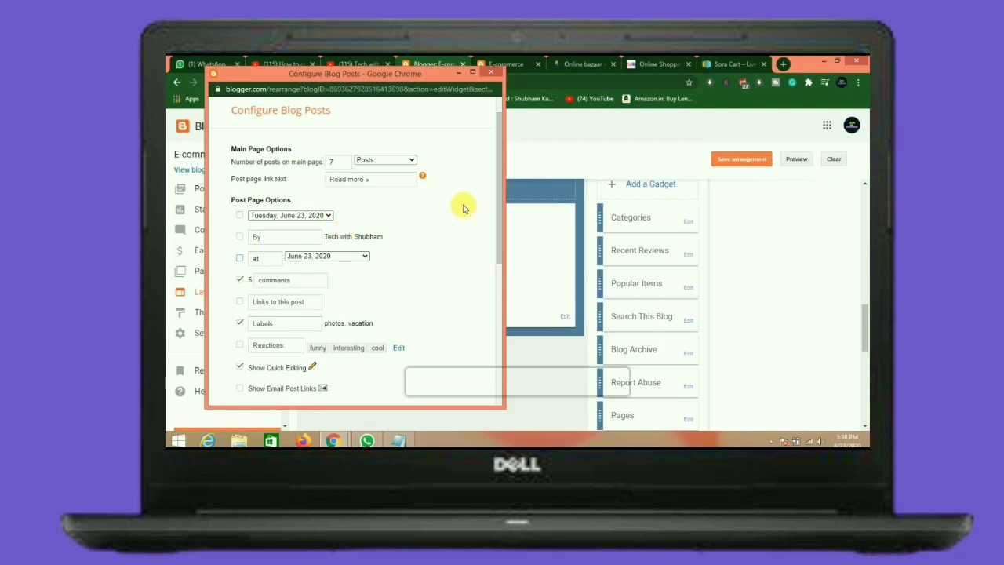
pyautogui.moveTo(500, 188); pyautogui.dragTo(503, 339)
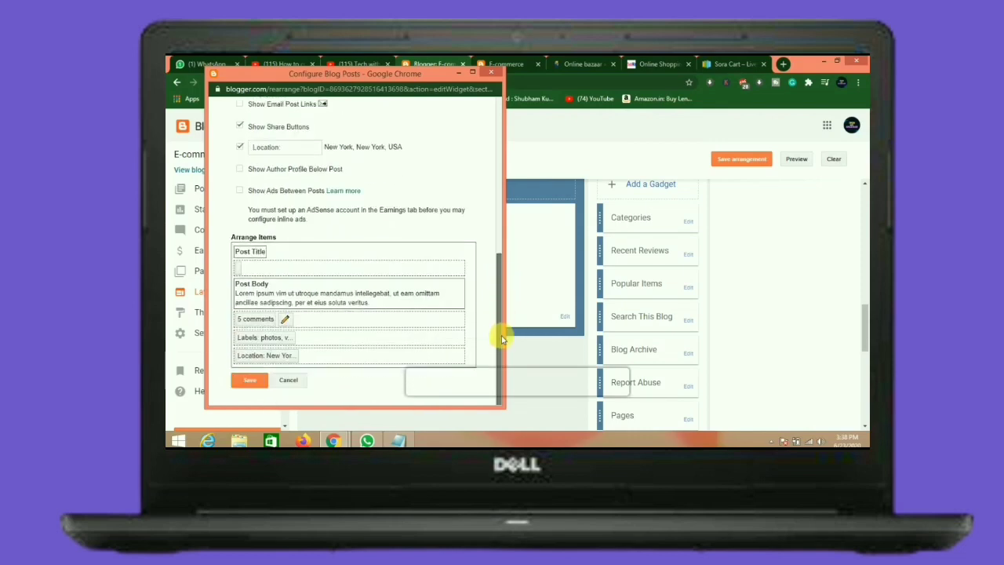
pyautogui.click(250, 382)
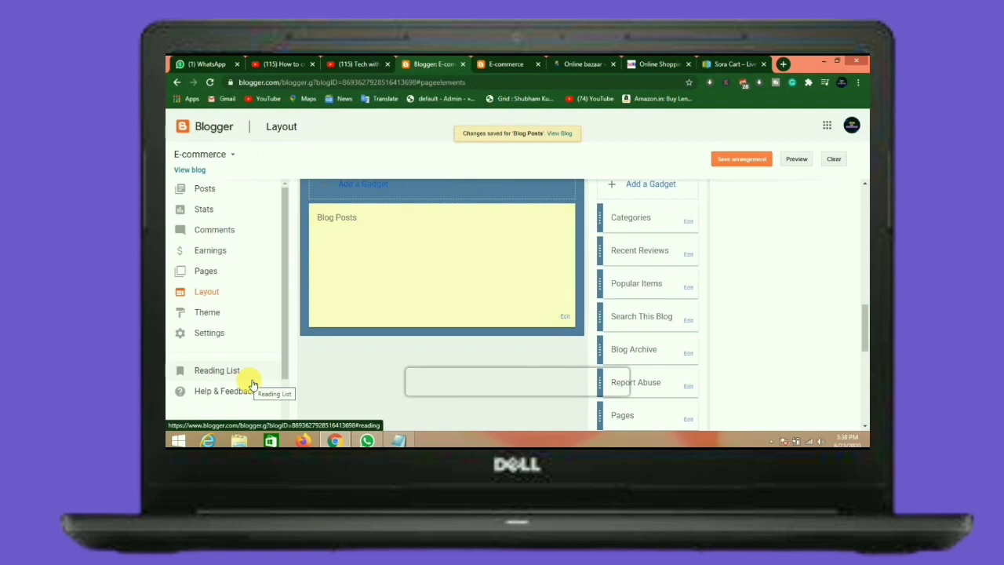
# Save the sidebar's Recent Reviews gadget as is, and save Popular Items with most viewed set to Last 7 days after checking the Sora Cart demo
pyautogui.click(690, 256)
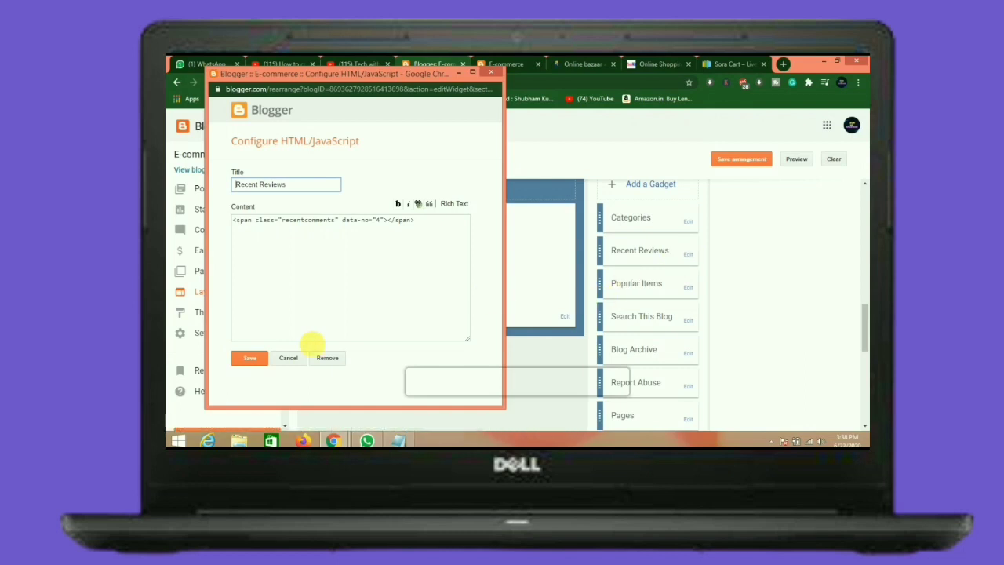
pyautogui.click(250, 357)
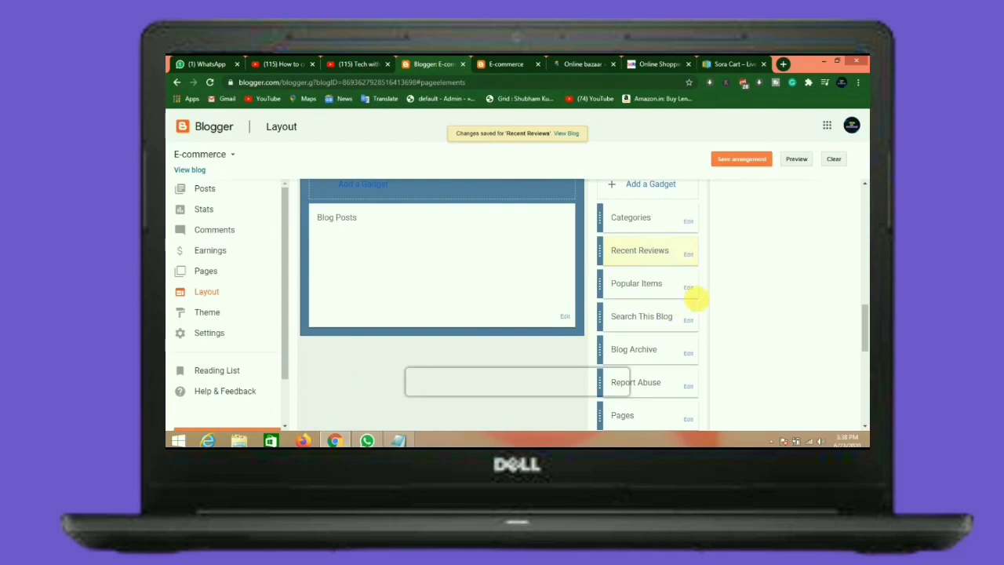
pyautogui.click(692, 290)
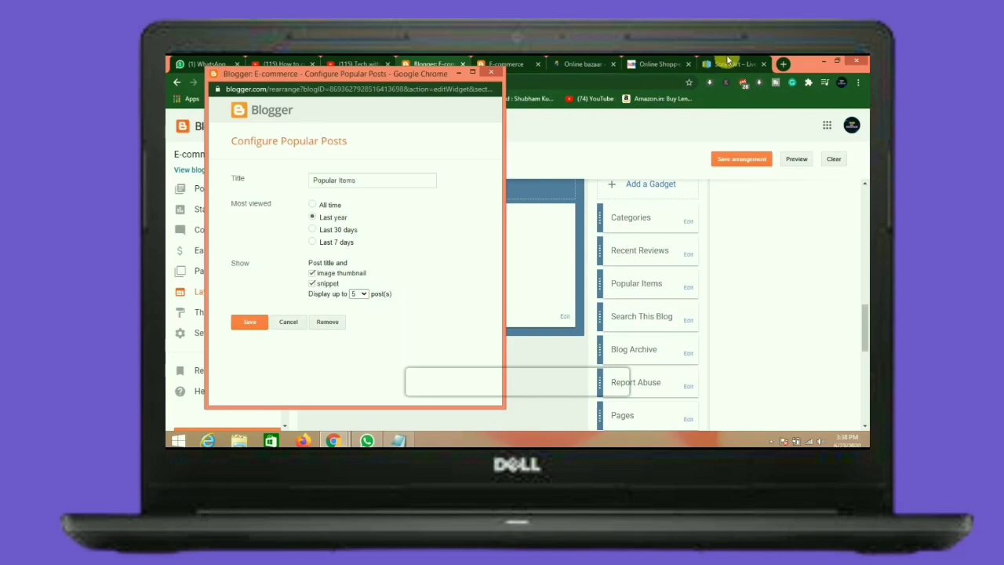
pyautogui.click(728, 62)
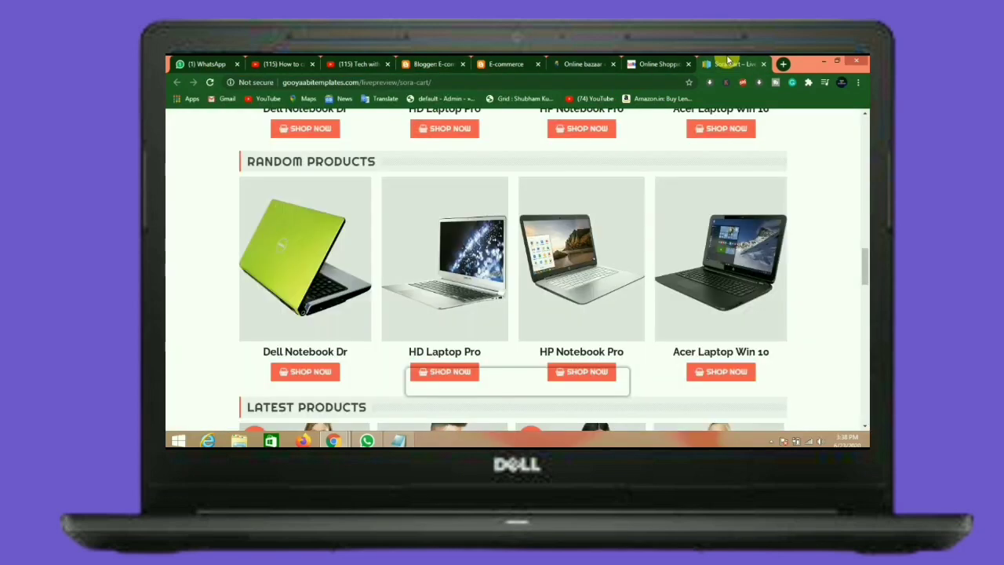
pyautogui.moveTo(863, 255); pyautogui.dragTo(859, 312)
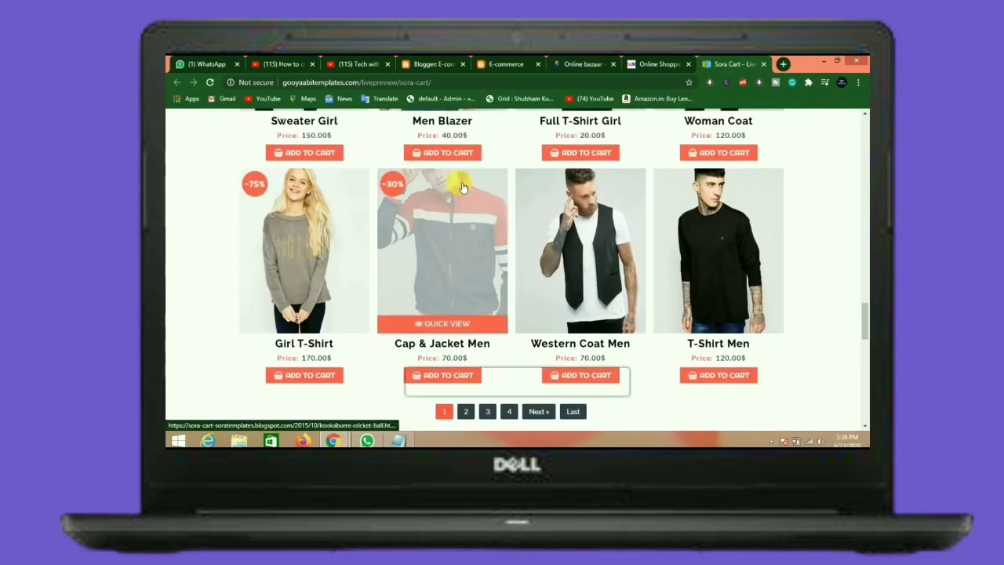
pyautogui.click(429, 64)
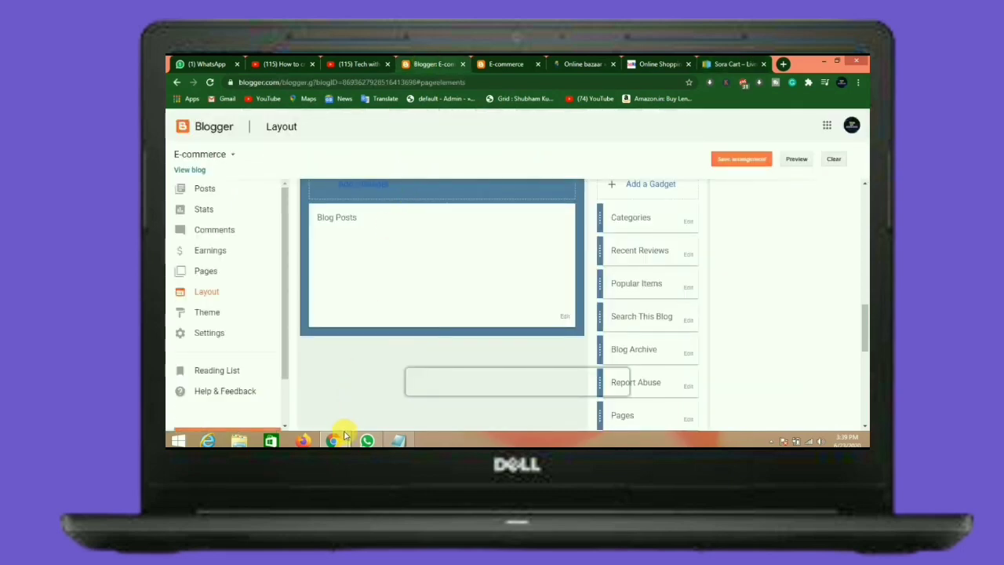
pyautogui.moveTo(343, 436)
pyautogui.click(381, 381)
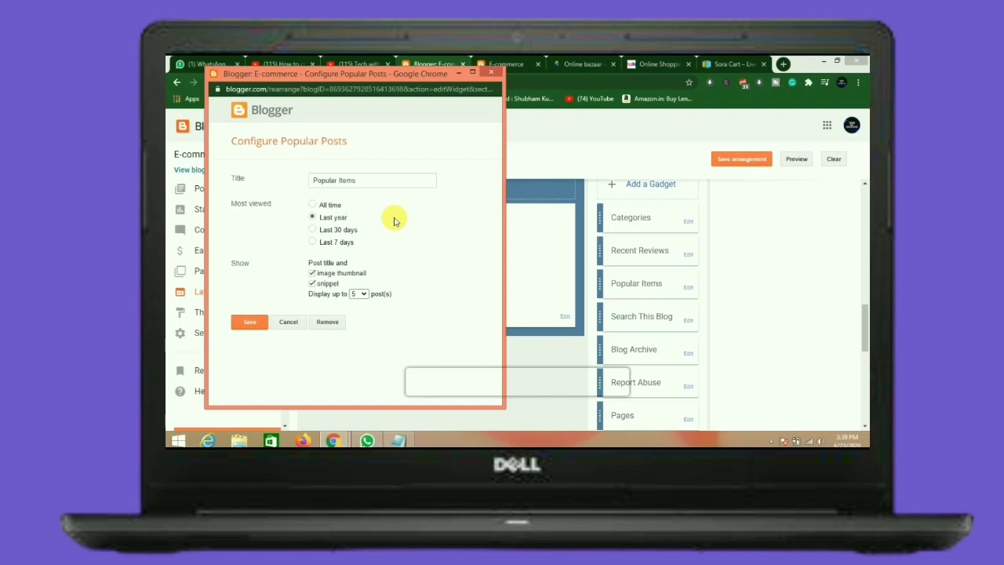
pyautogui.click(314, 243)
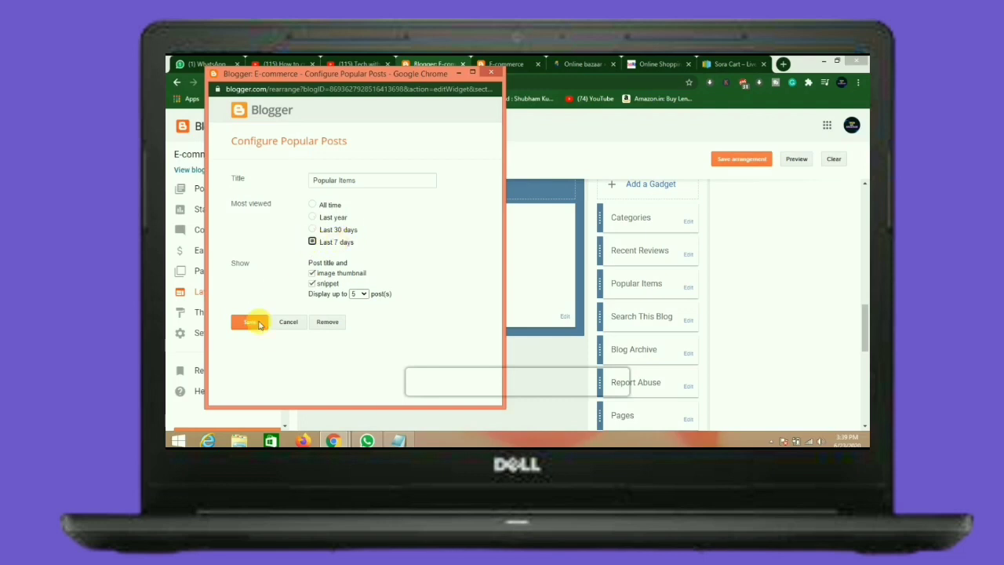
pyautogui.click(247, 323)
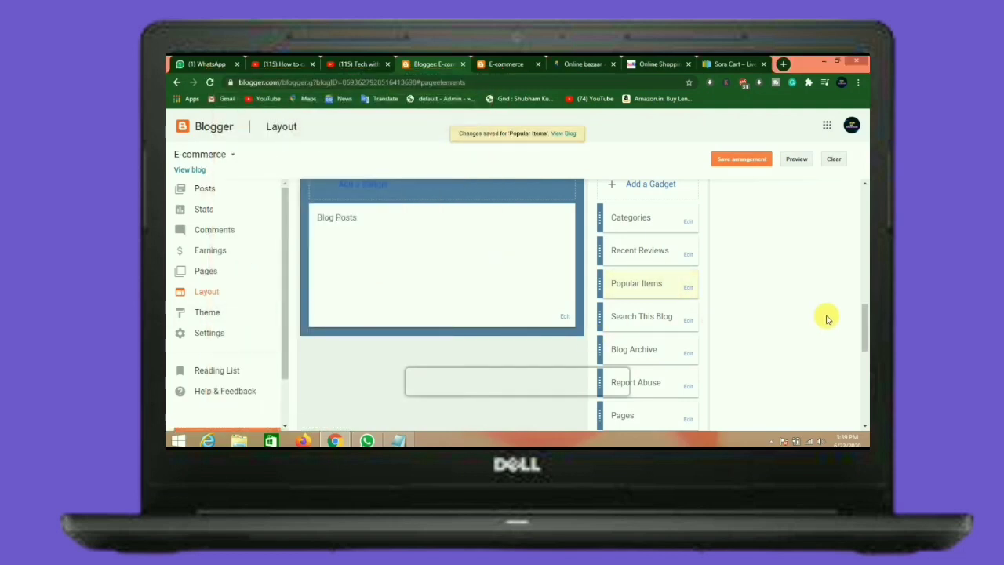
# Check the page list settings of the sidebar's Pages gadget and save it with the Home page shown
pyautogui.moveTo(862, 316); pyautogui.dragTo(866, 337)
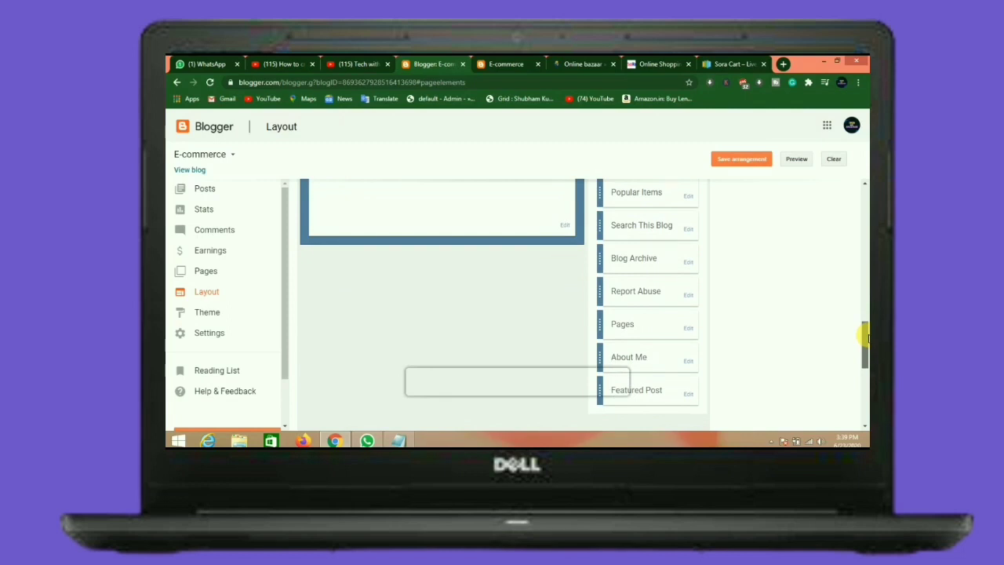
pyautogui.click(690, 329)
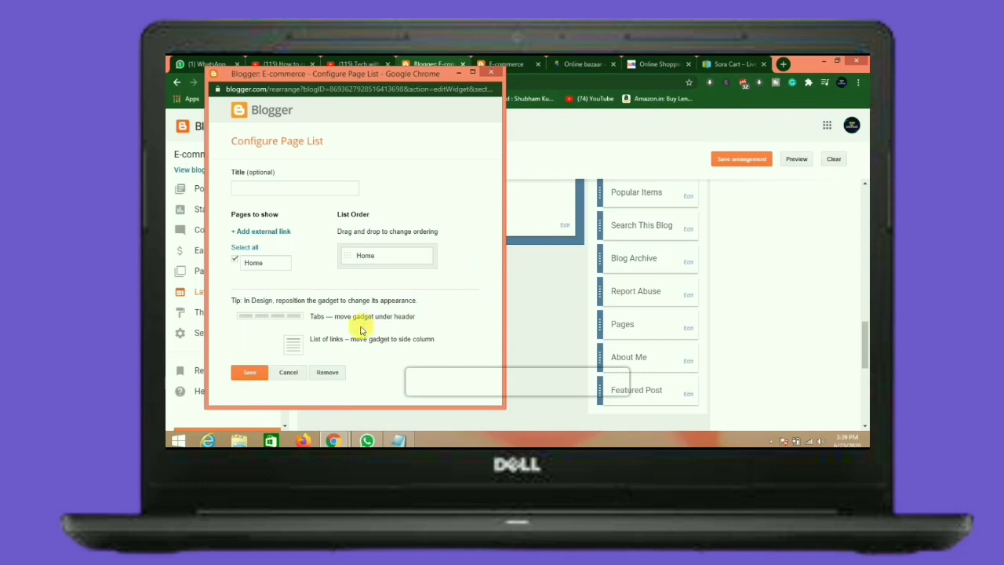
pyautogui.click(256, 373)
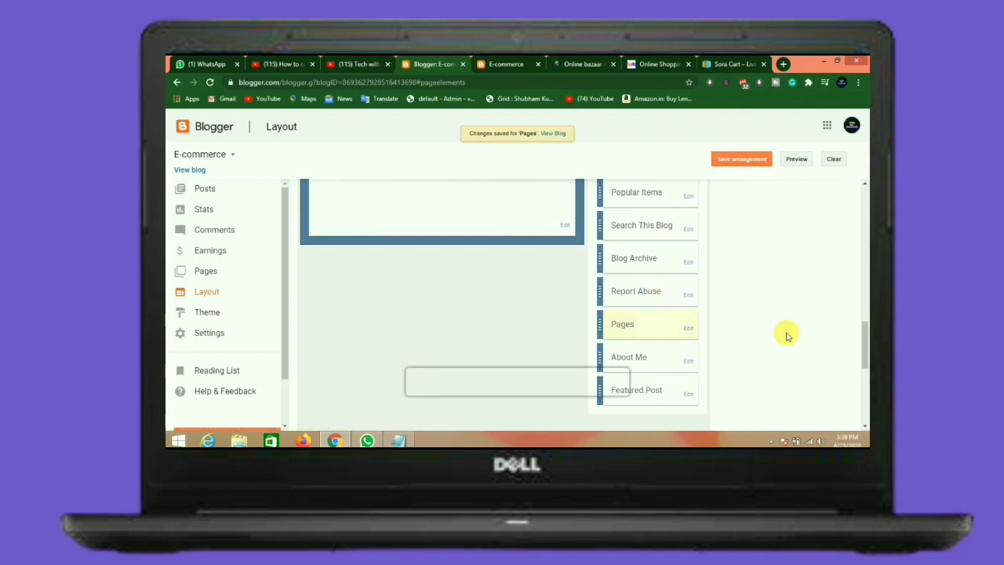
# Set the Popular Products gadget's most viewed period to Last 30 days and save it
pyautogui.moveTo(864, 345); pyautogui.dragTo(863, 380)
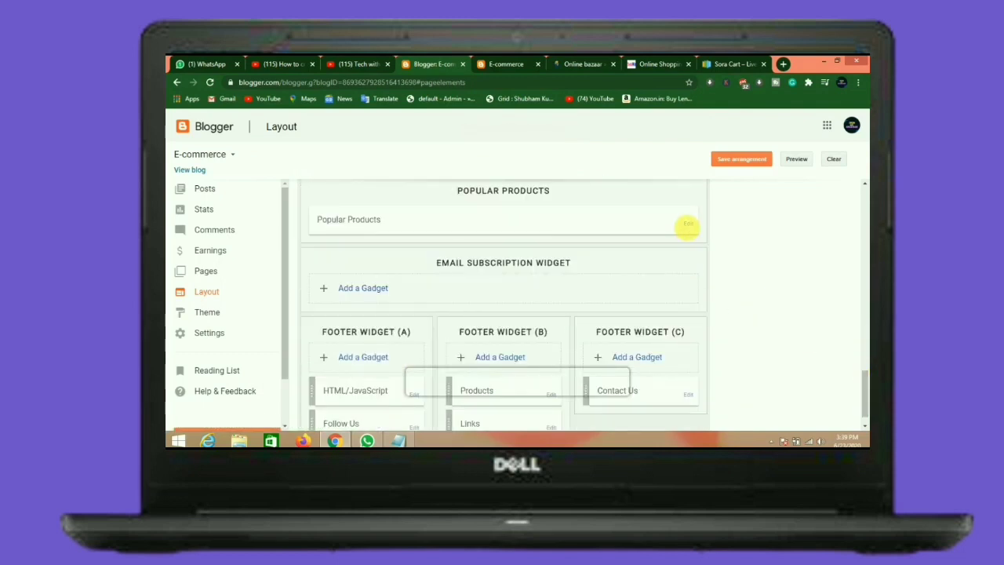
pyautogui.click(688, 227)
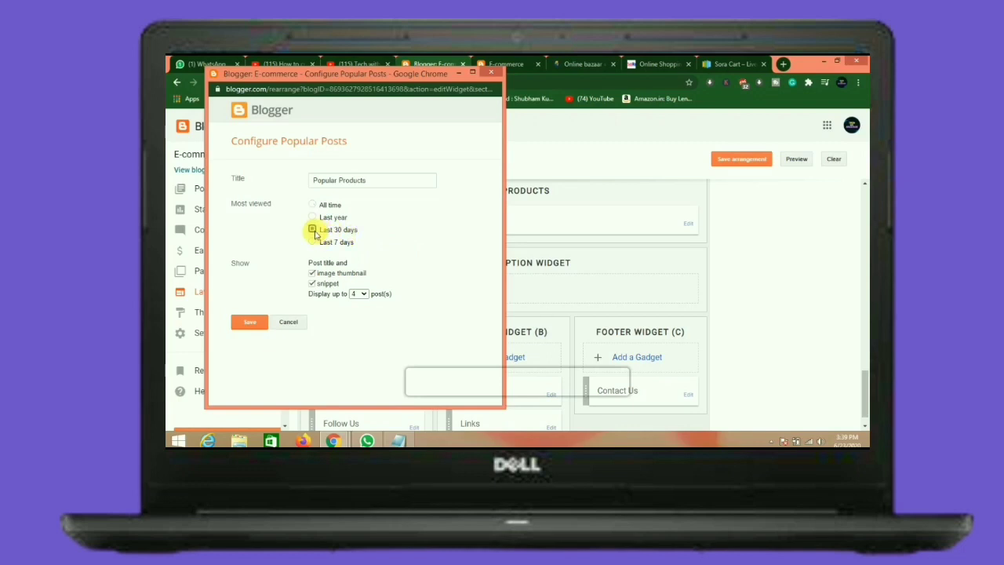
pyautogui.click(249, 323)
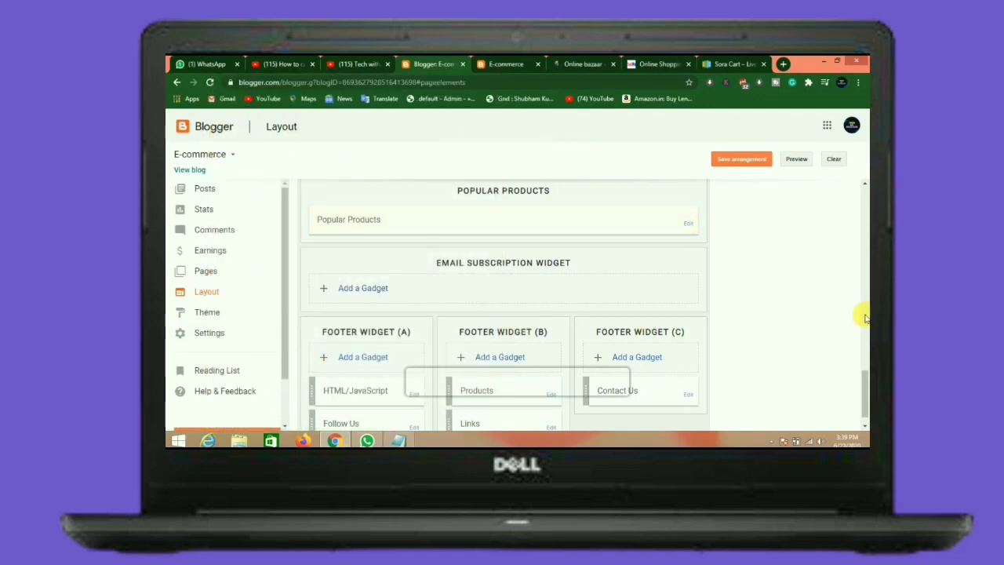
# Browse the gadgets available for the Email Subscription Widget area and close the list without adding one
pyautogui.click(341, 290)
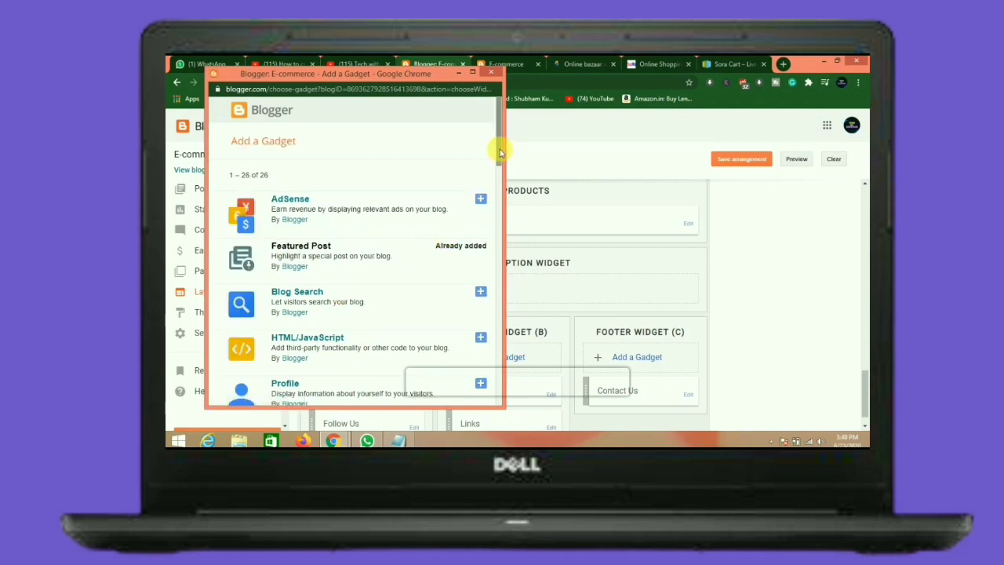
pyautogui.moveTo(500, 149); pyautogui.dragTo(511, 316)
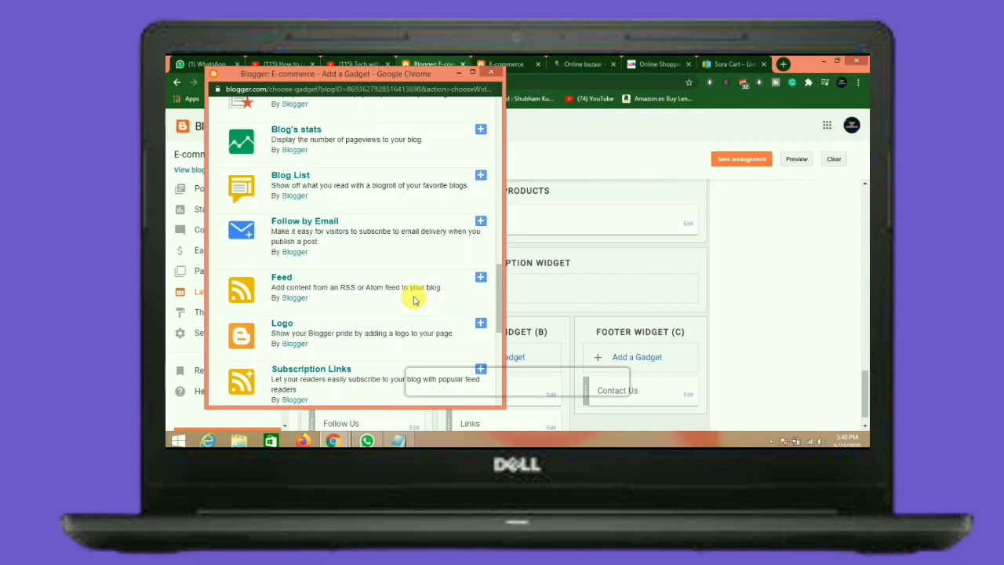
pyautogui.click(490, 72)
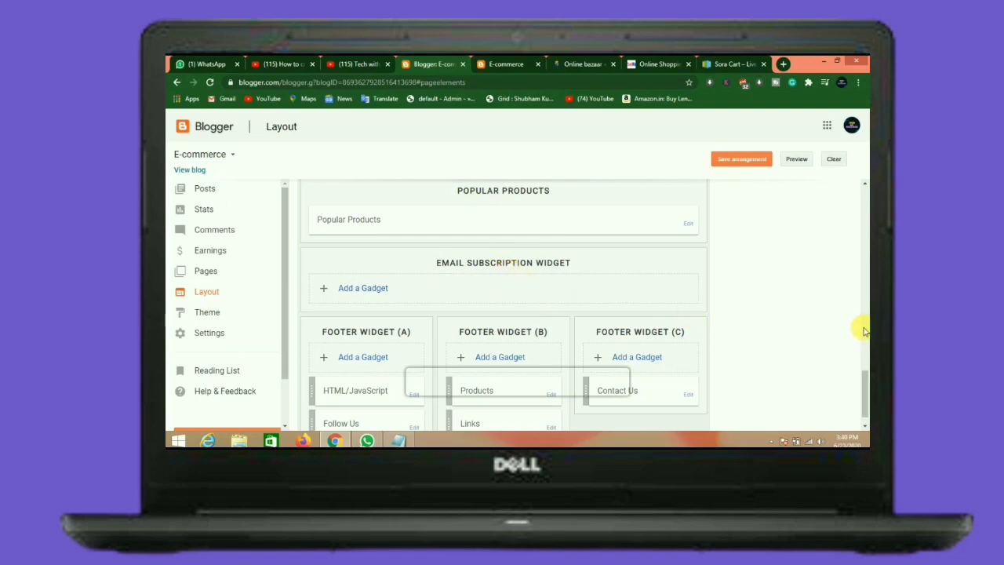
# Look over the footer widget areas and save the layout arrangement
pyautogui.scroll(3, 866, 398)
pyautogui.scroll(-3, 866, 399)
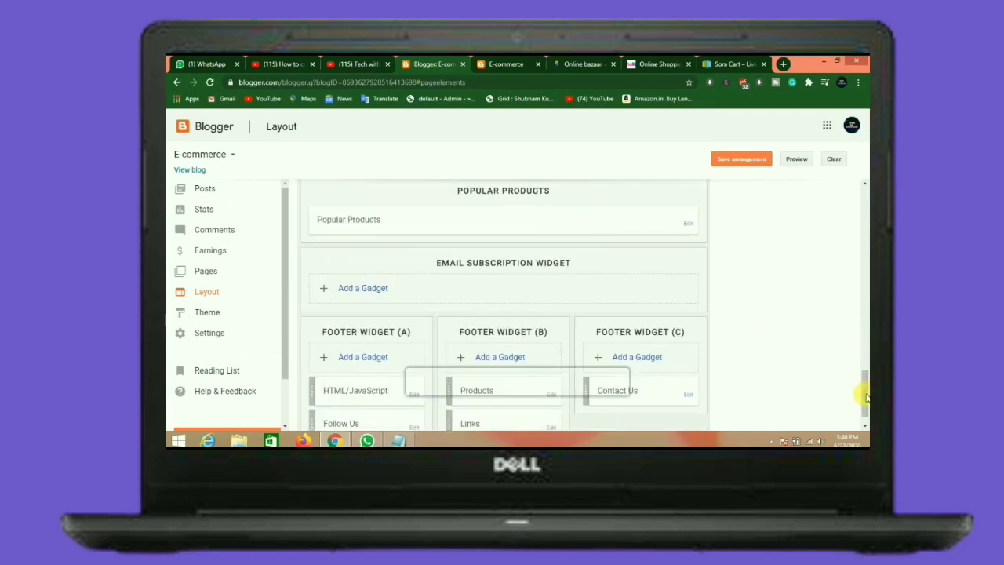
pyautogui.scroll(1, 863, 384)
pyautogui.scroll(-2, 863, 385)
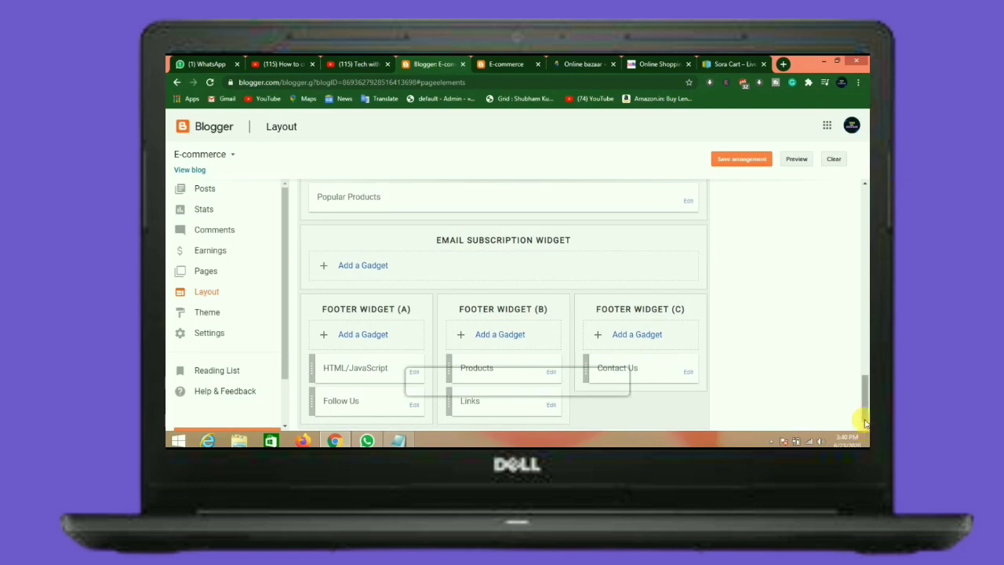
pyautogui.scroll(3, 859, 384)
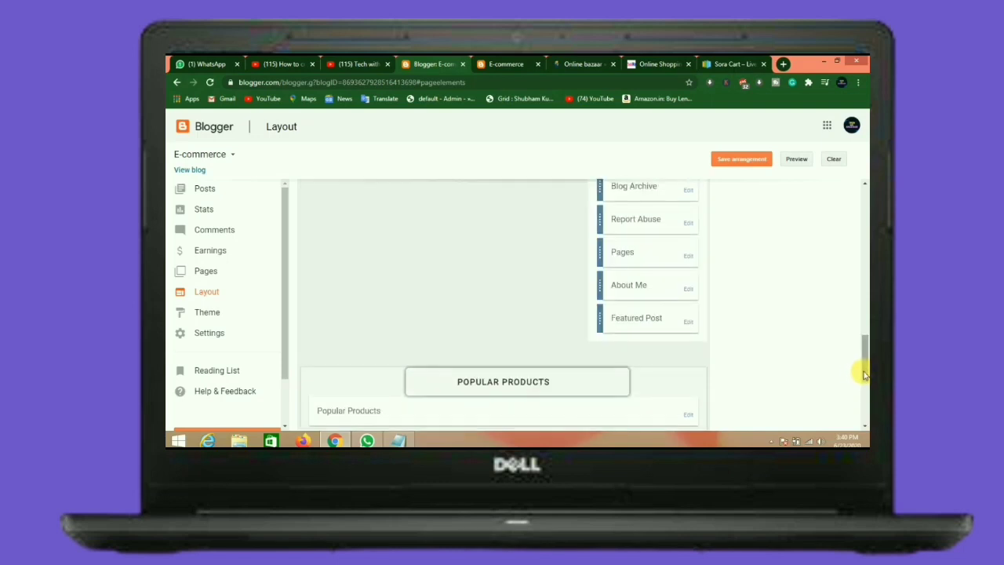
pyautogui.moveTo(865, 369); pyautogui.dragTo(846, 203)
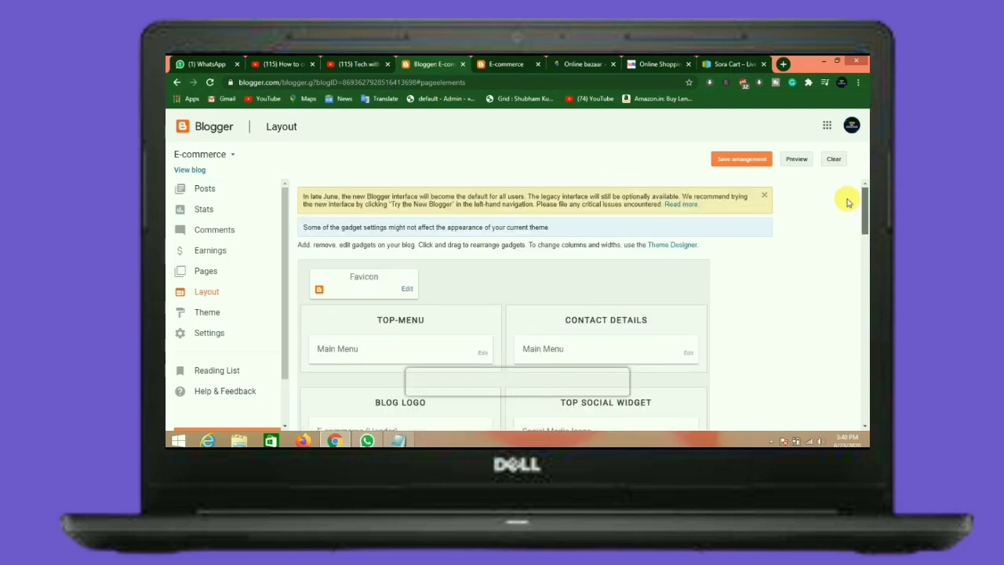
pyautogui.click(745, 159)
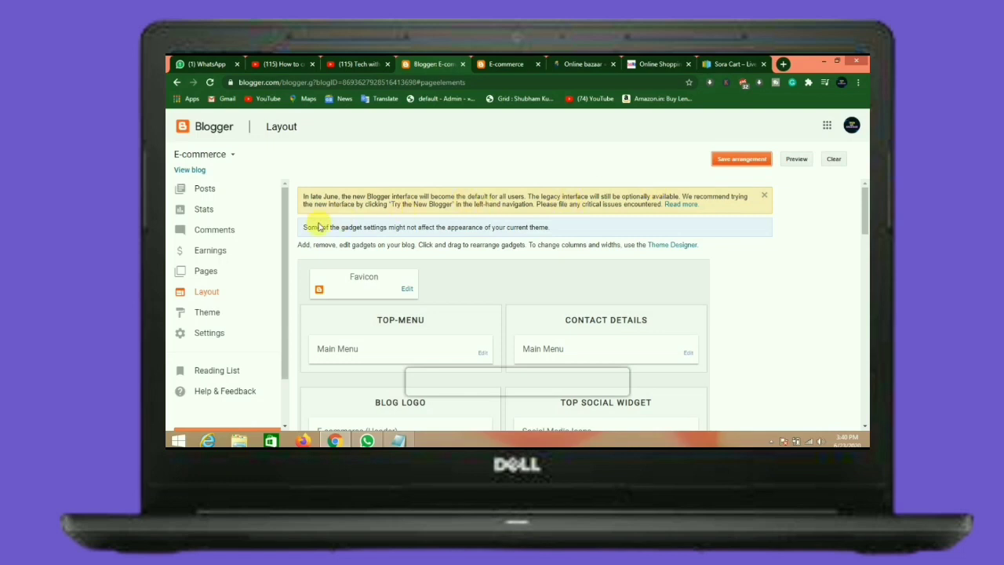
# Go to the blog's posts and create a new post
pyautogui.click(234, 190)
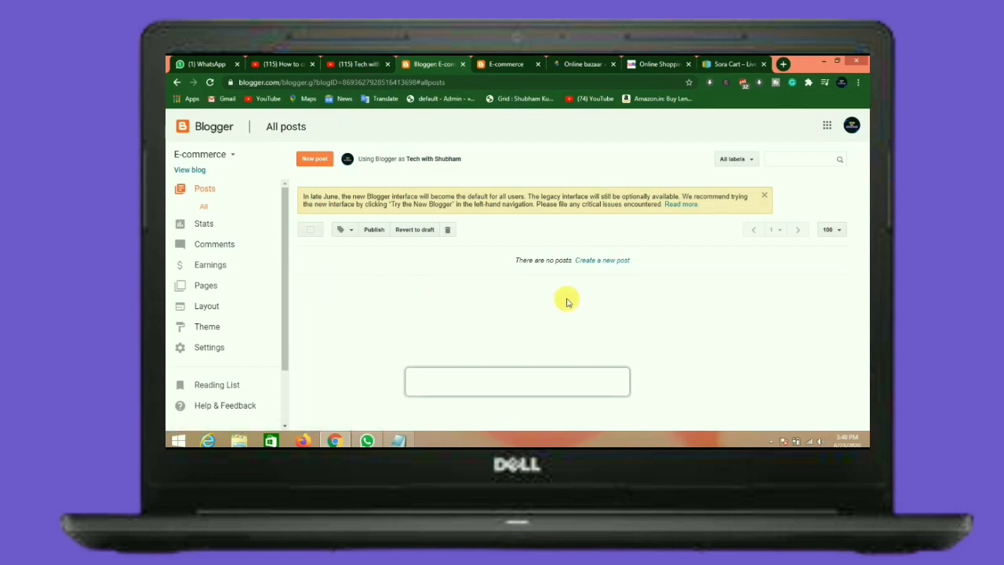
pyautogui.click(610, 262)
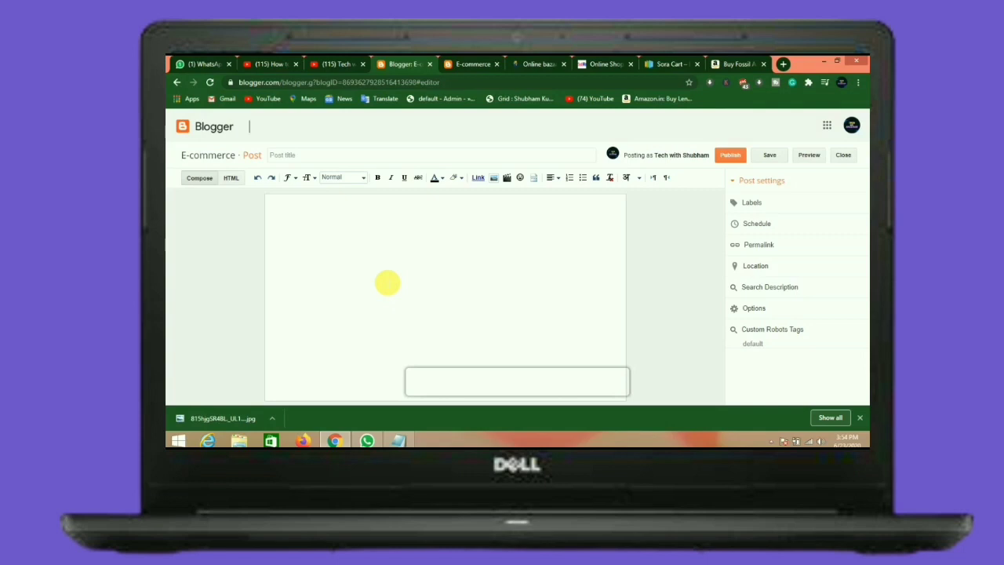
pyautogui.click(731, 63)
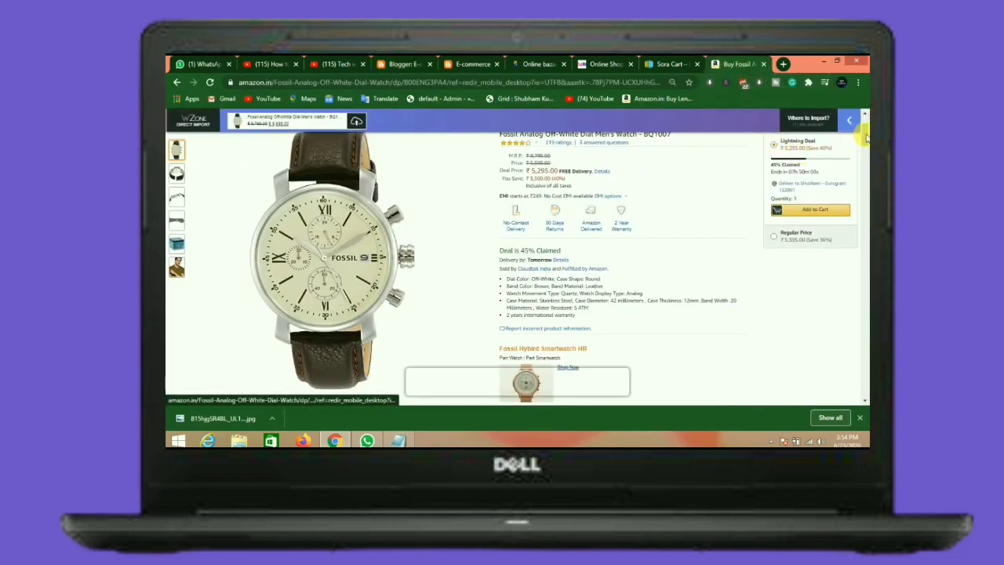
pyautogui.scroll(3, 866, 137)
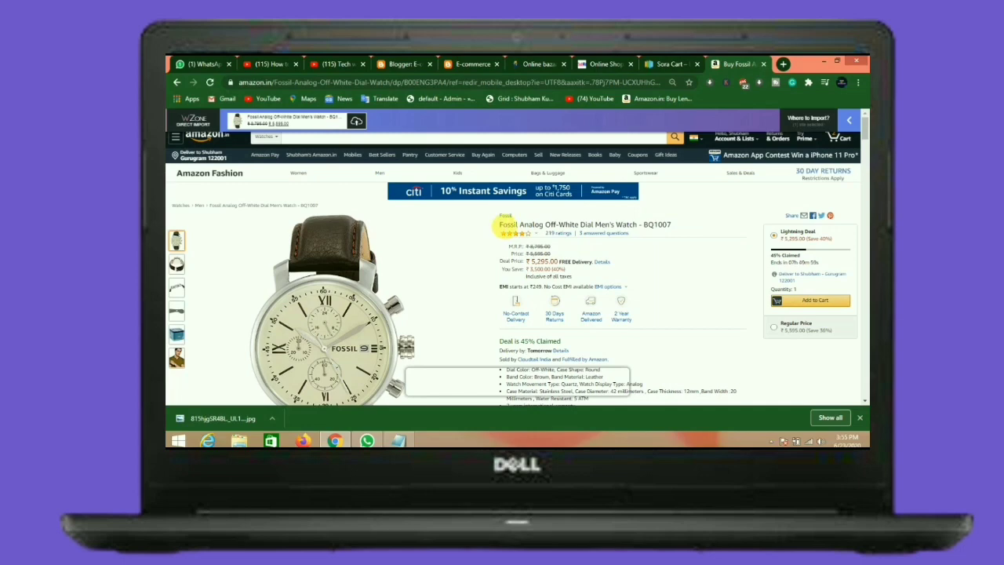
pyautogui.moveTo(501, 224); pyautogui.dragTo(641, 225)
pyautogui.hotkey('ctrl', 'c')
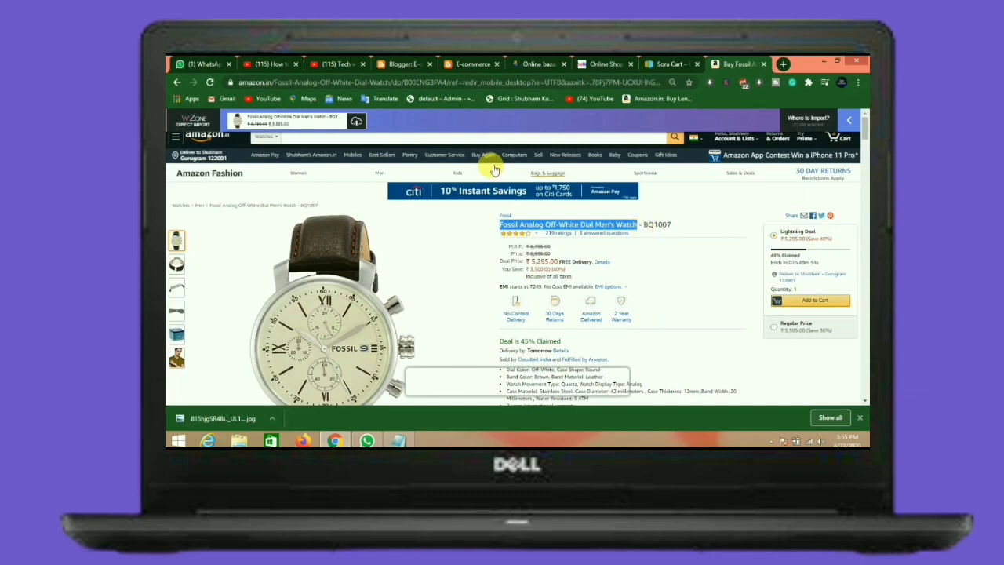
# Paste the copied product name into the new Blogger post as its title and as the first line of the body
pyautogui.click(405, 63)
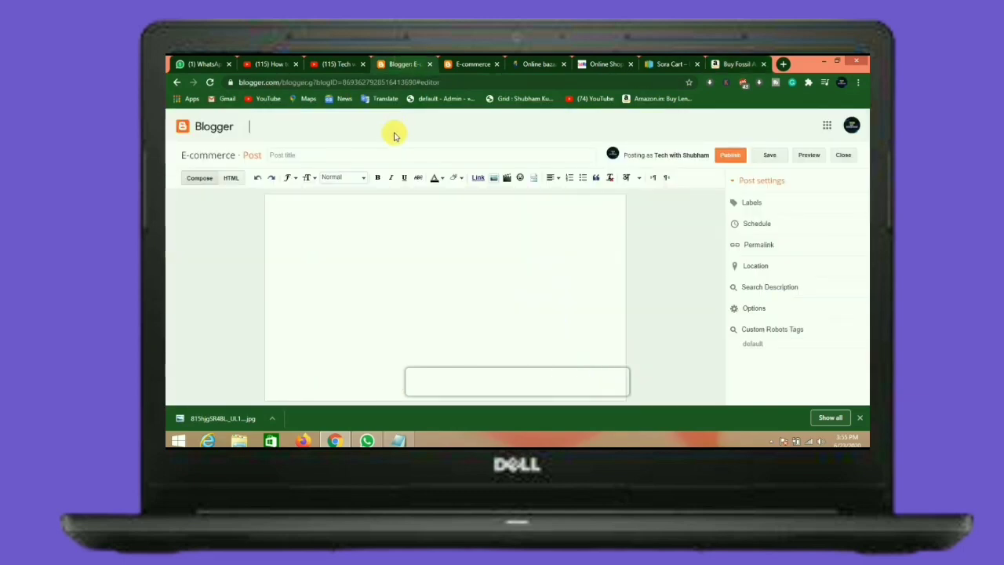
pyautogui.click(385, 156)
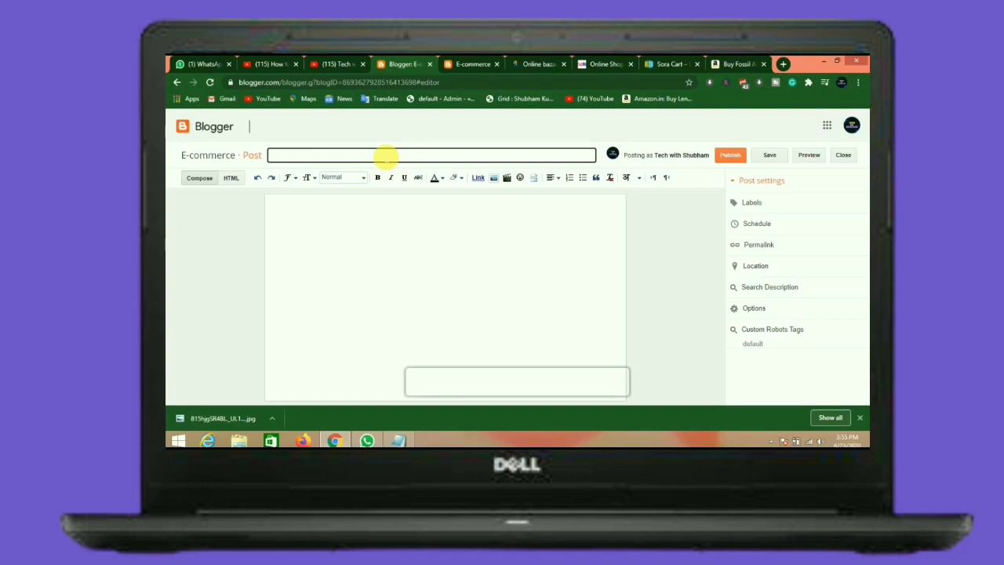
pyautogui.hotkey('ctrl', 'v')
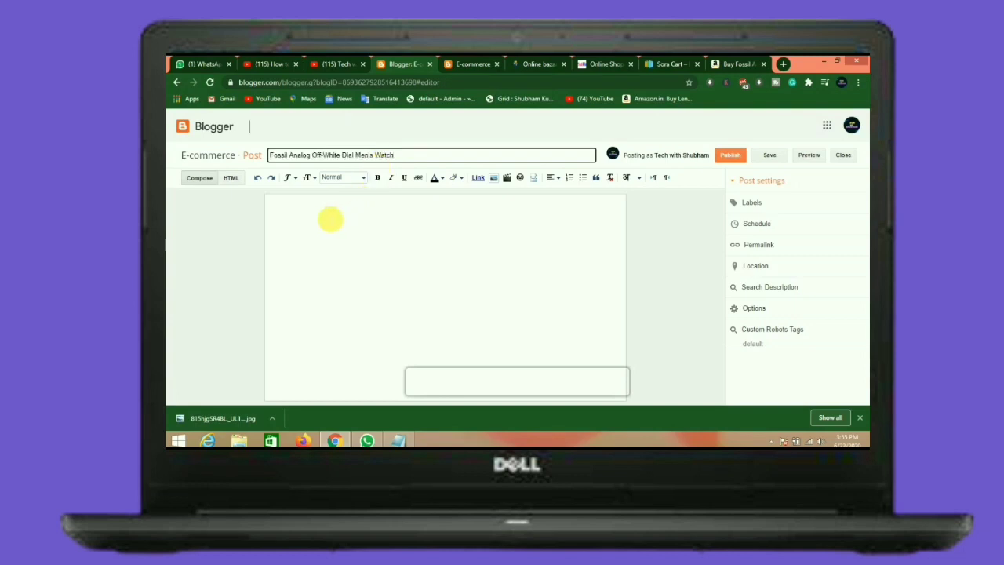
pyautogui.click(313, 210)
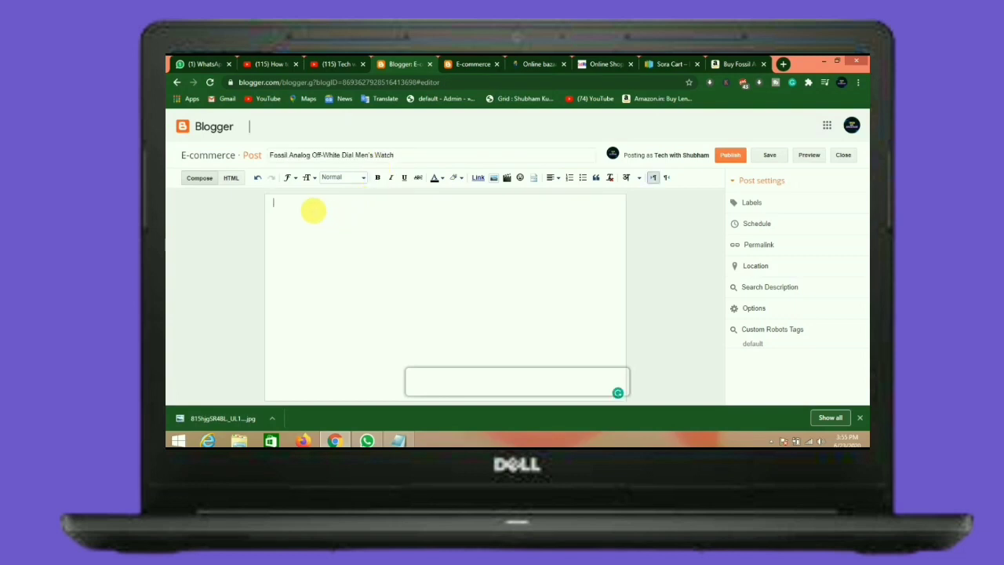
pyautogui.hotkey('ctrl', 'v')
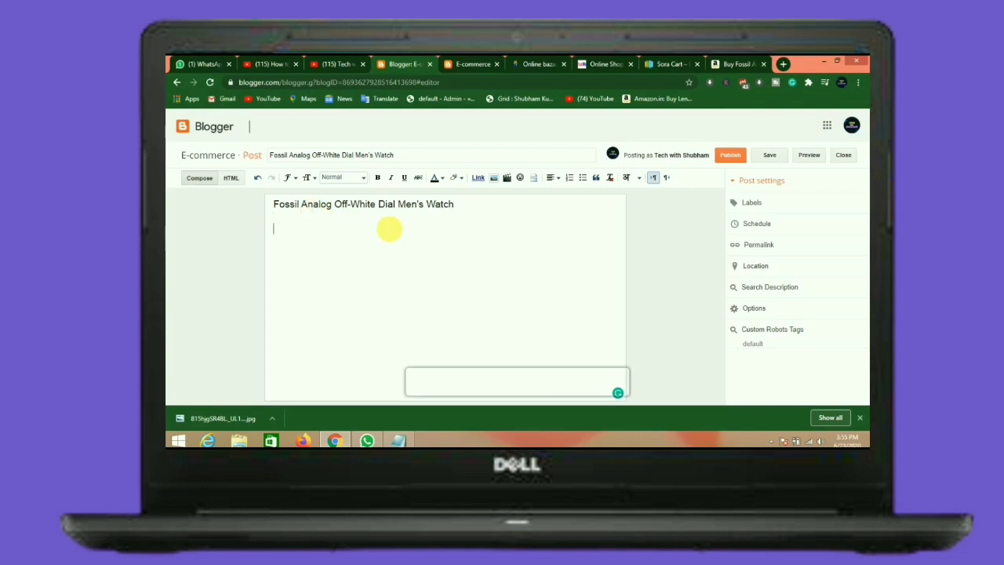
# Upload the watch image 815hjgSR4BL._UL1500_ from the Desktop and insert it into the post below the product name
pyautogui.click(494, 178)
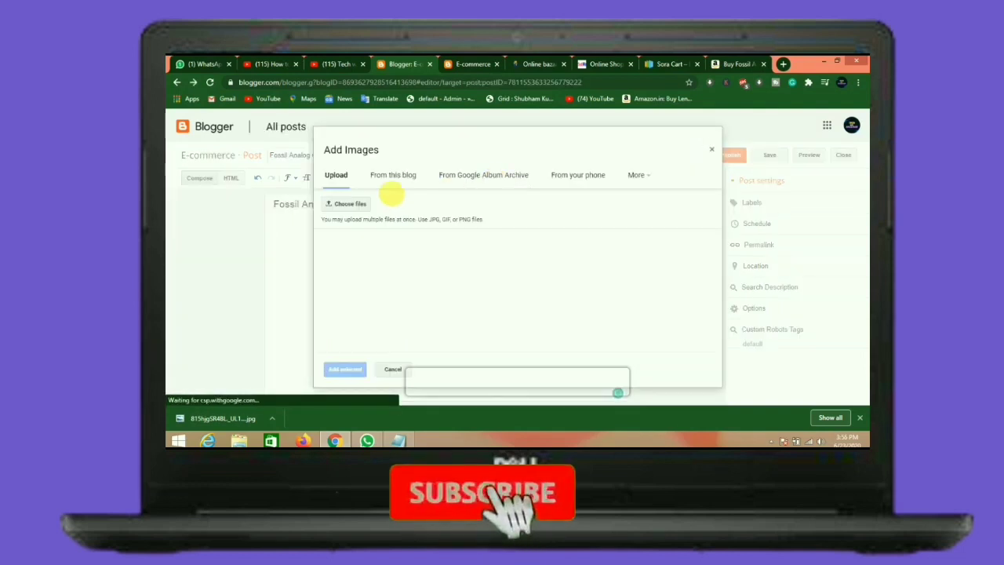
pyautogui.click(350, 203)
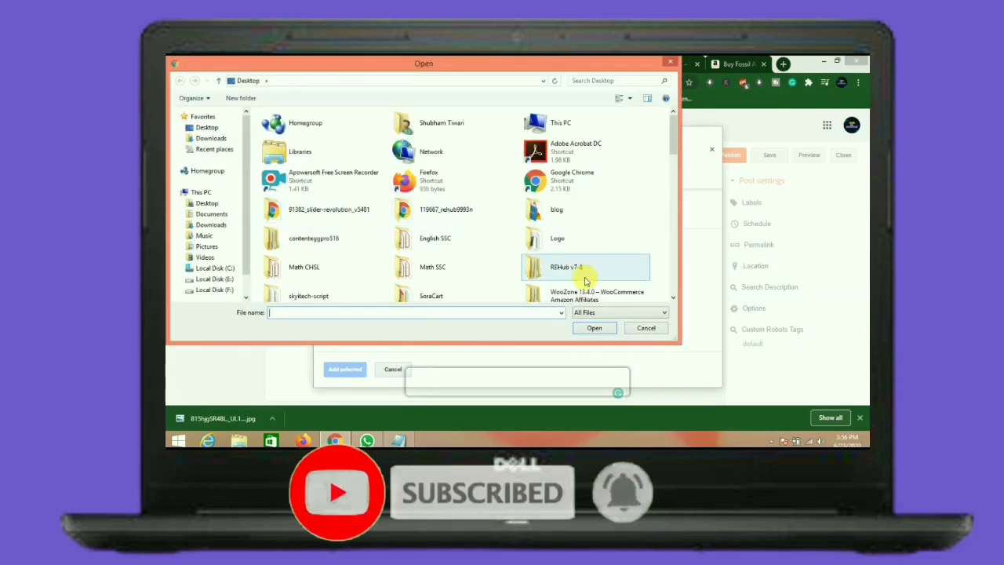
pyautogui.click(672, 298)
pyautogui.click(672, 299)
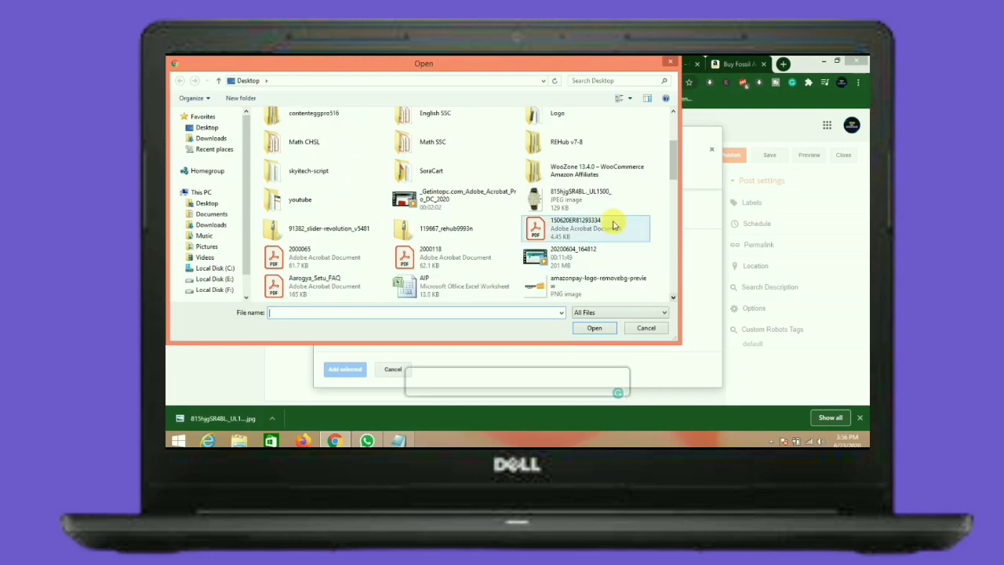
pyautogui.click(602, 195)
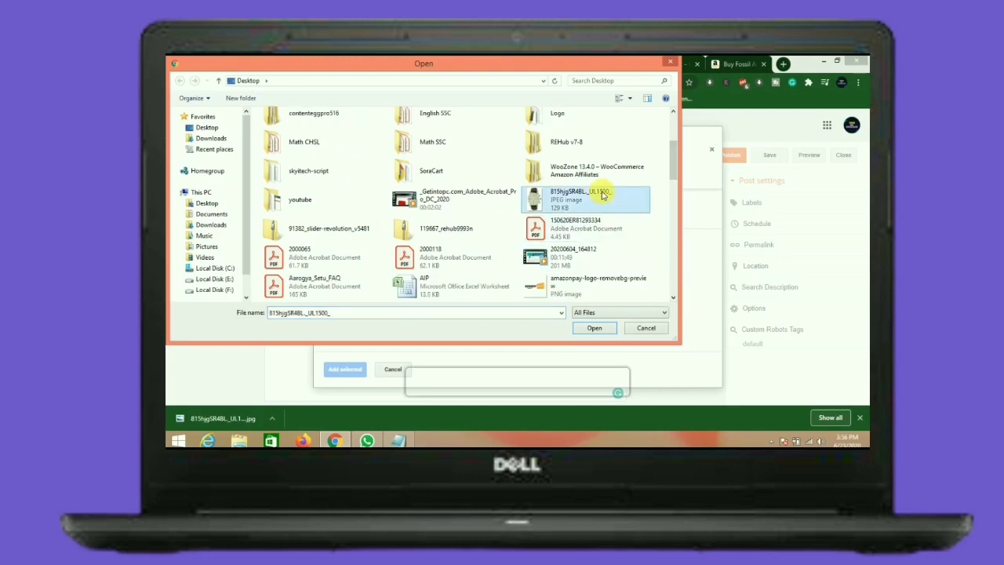
pyautogui.click(580, 330)
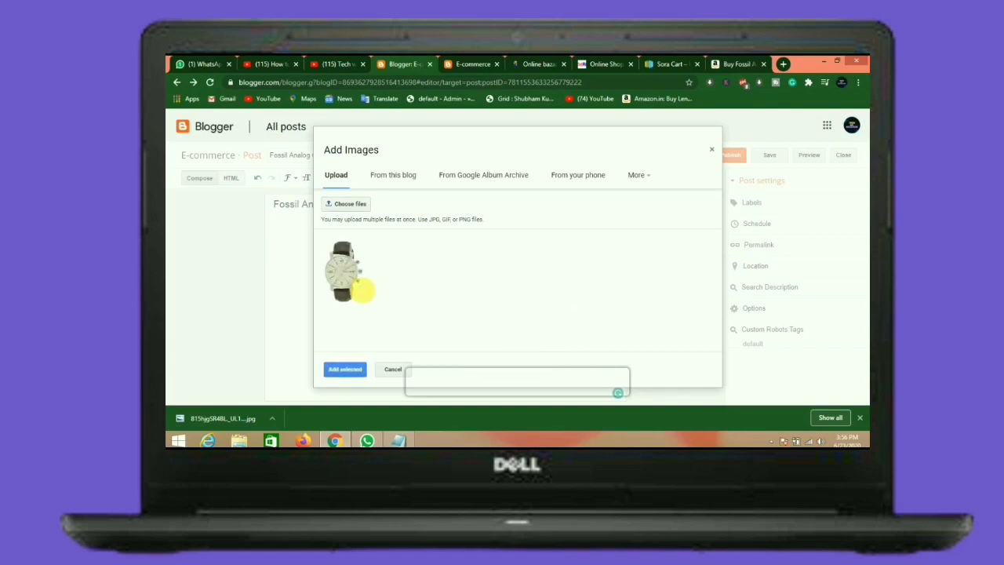
pyautogui.click(345, 369)
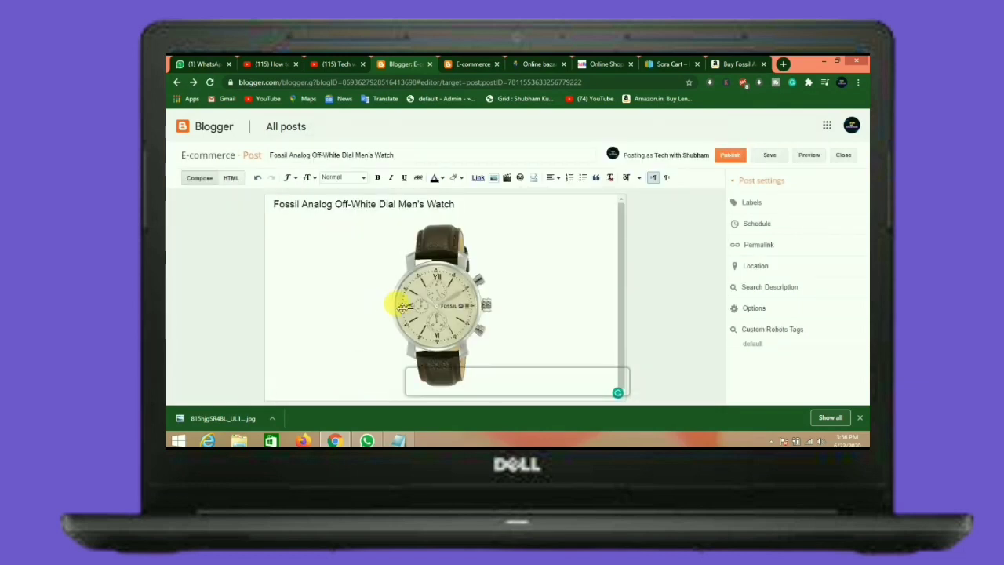
pyautogui.moveTo(620, 263); pyautogui.dragTo(623, 303)
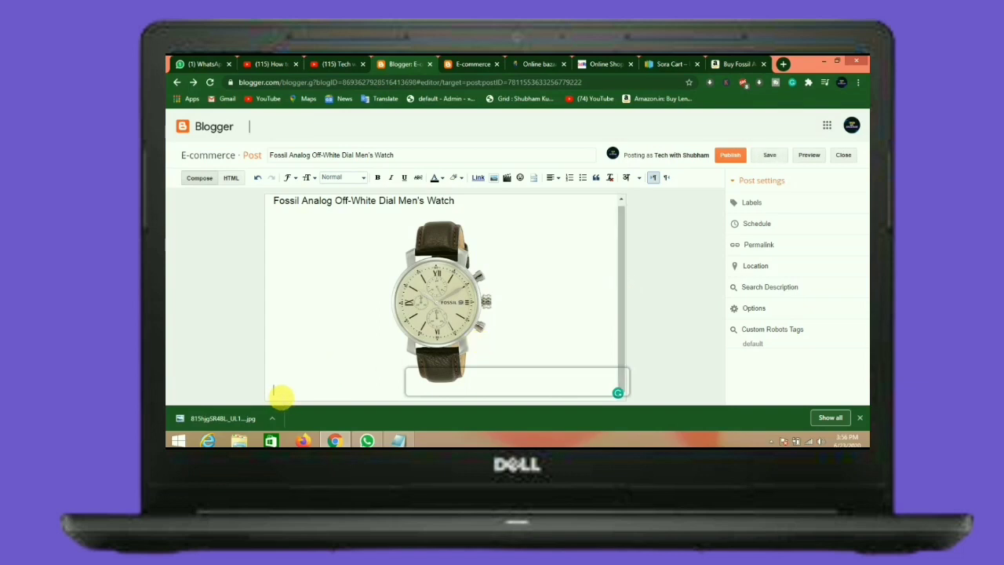
pyautogui.scroll(-1, 281, 396)
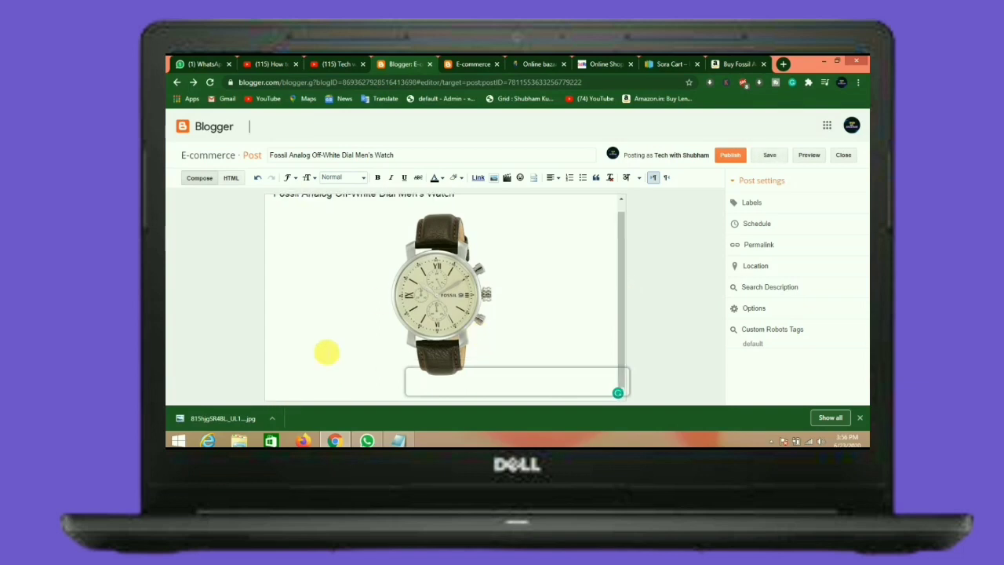
# Return to the watch's Amazon listing and go to its Product specifications section
pyautogui.click(722, 62)
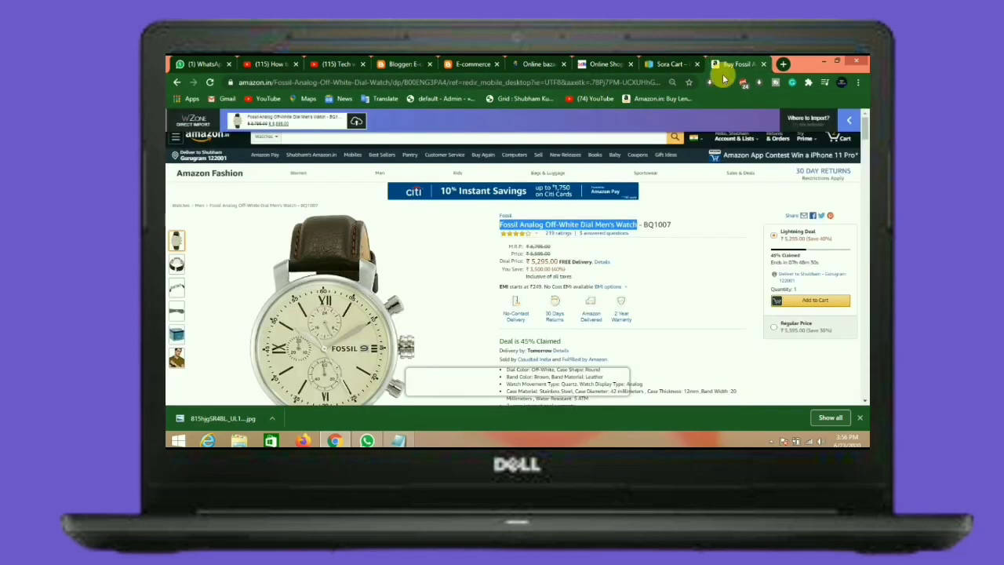
pyautogui.moveTo(865, 126); pyautogui.dragTo(865, 159)
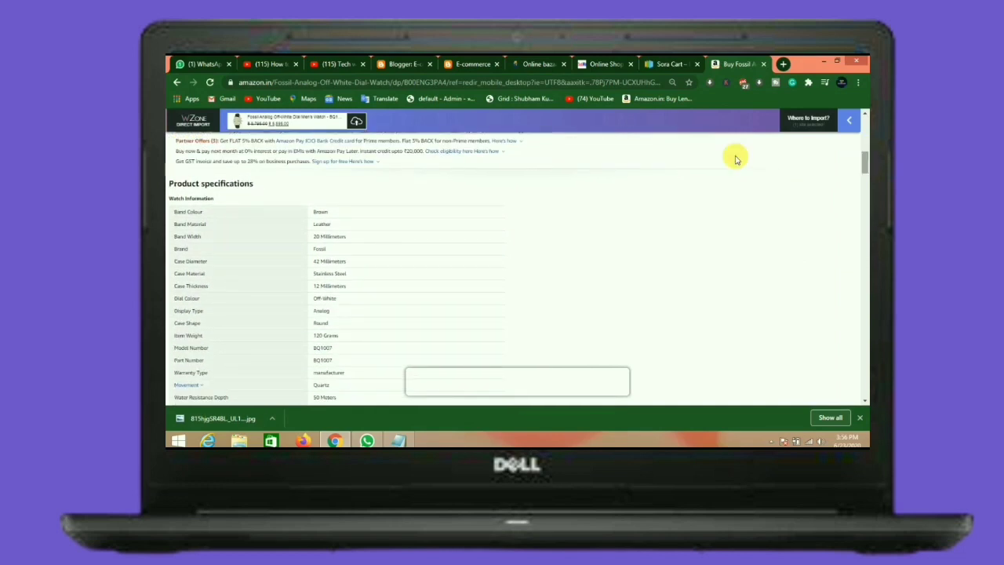